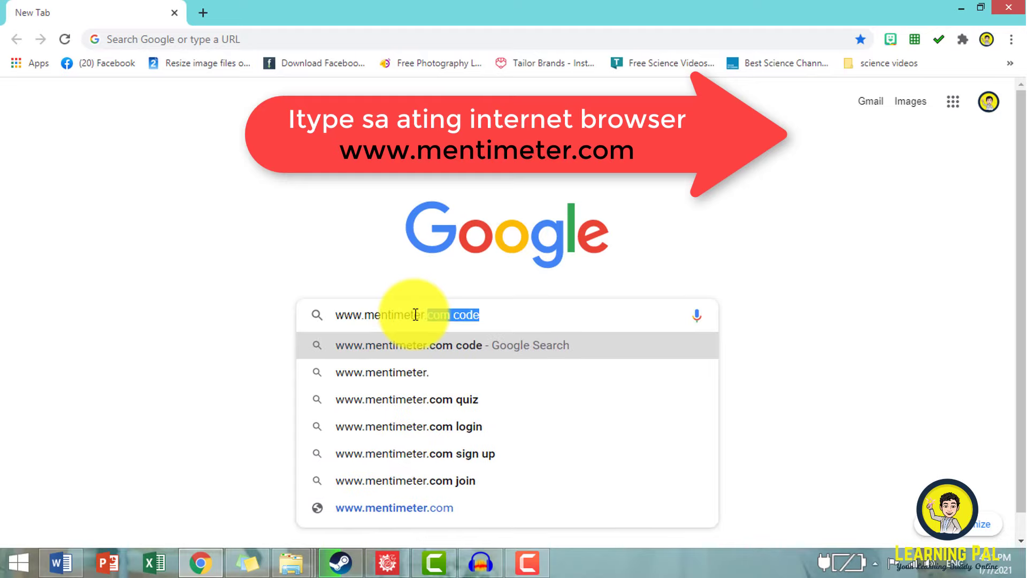
type(".com")
key("Return")
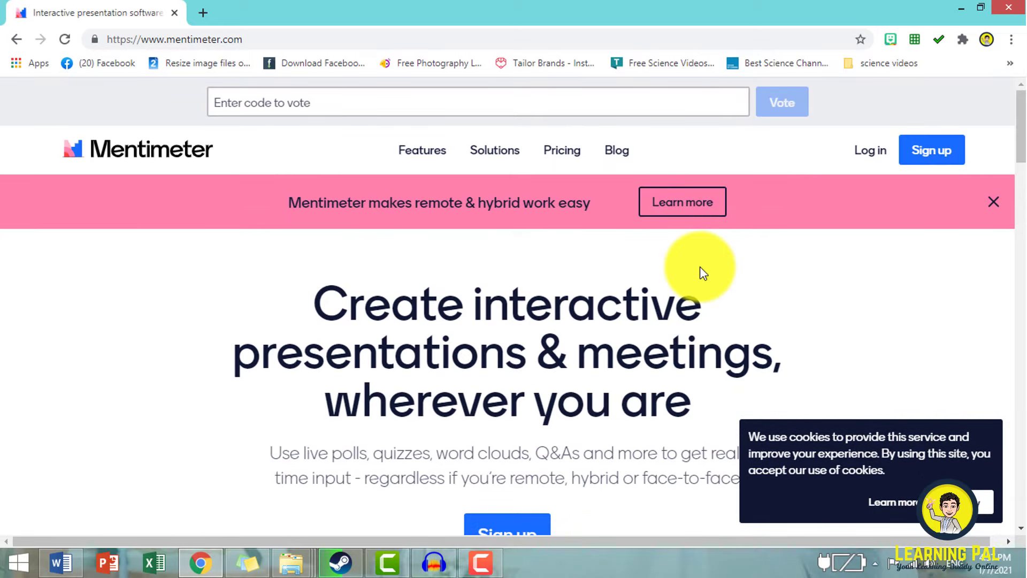
Examine the free account sign-up form, dismissing the cookie notice, and return to the Mentimeter homepage.
left_click(940, 157)
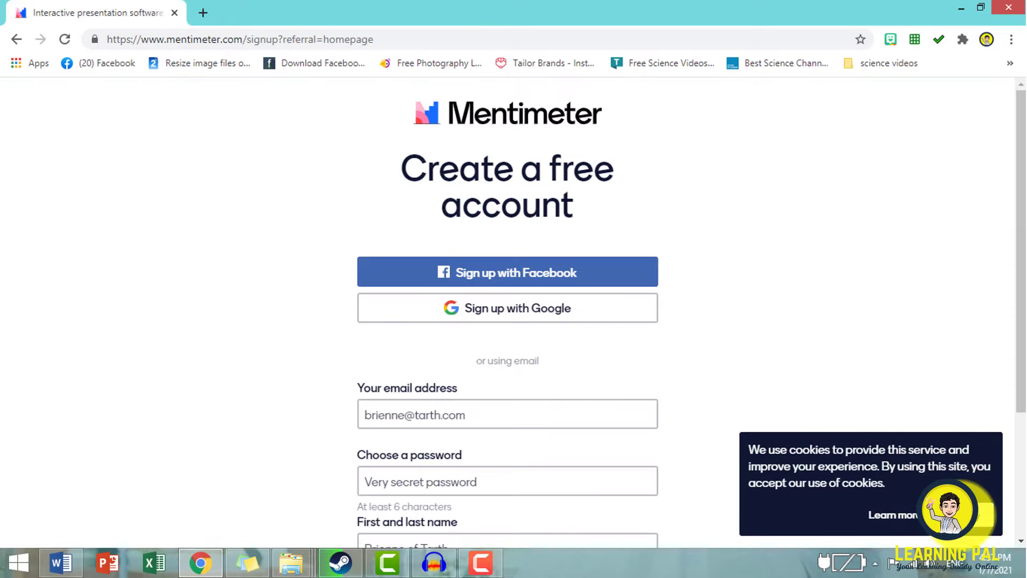
left_click(963, 515)
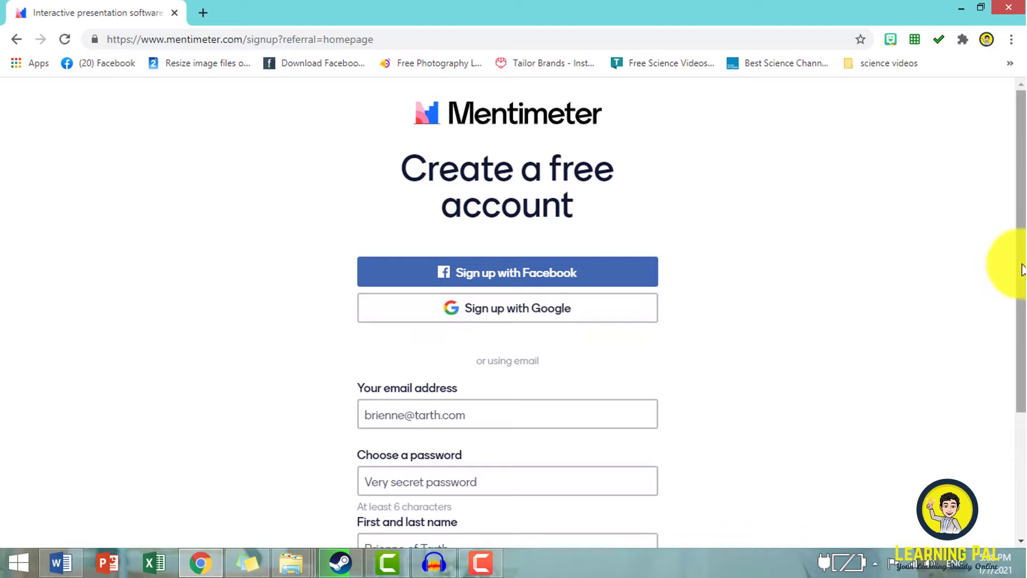
left_click_drag(1022, 268, 990, 359)
left_click(495, 283)
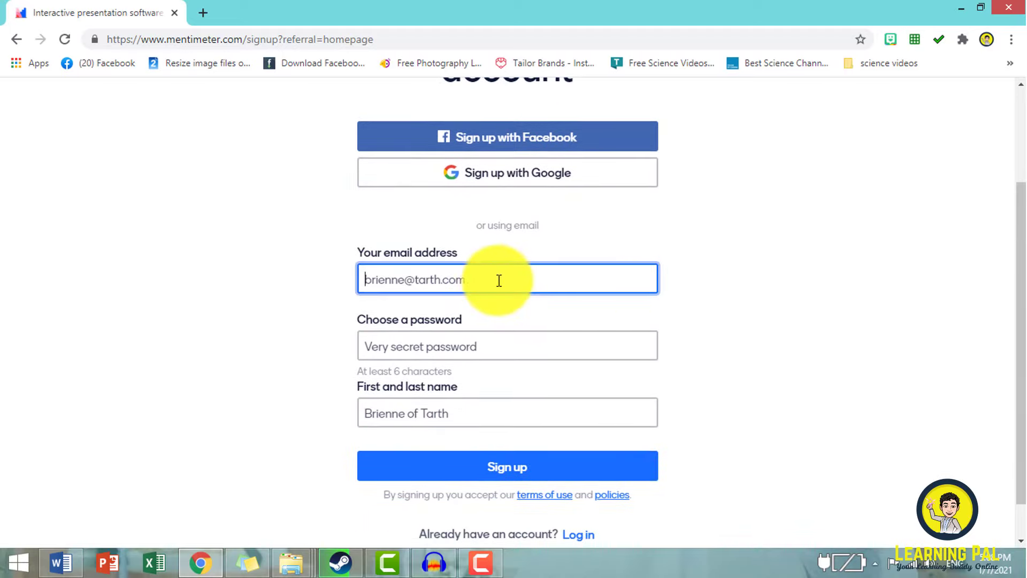
left_click(485, 341)
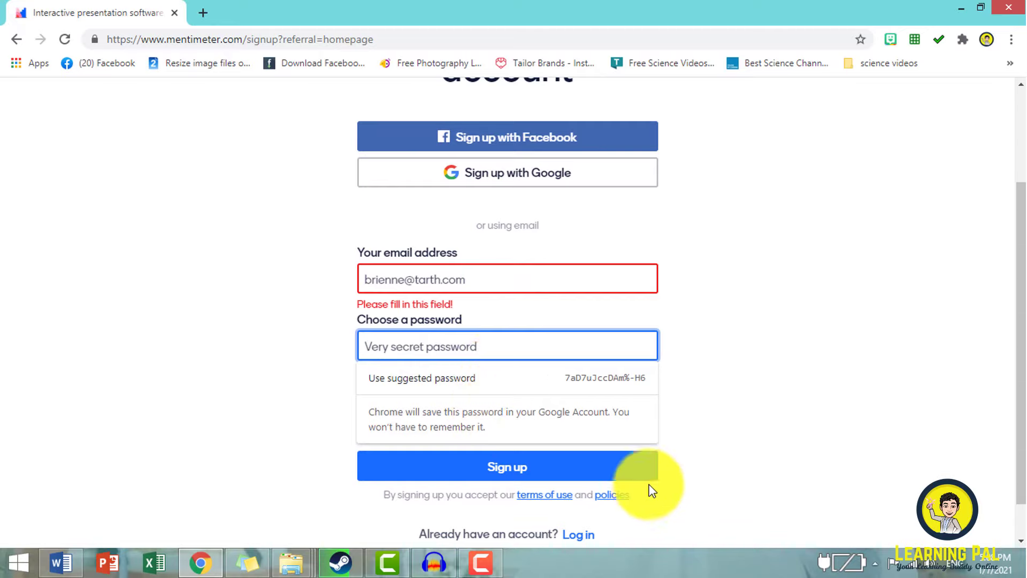
left_click_drag(1014, 344, 679, 198)
left_click(11, 40)
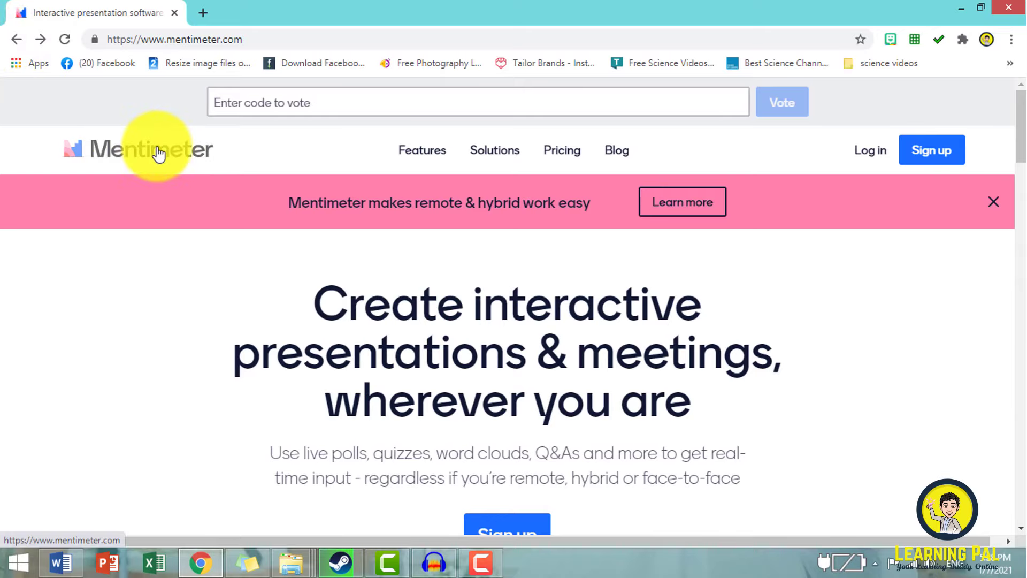
Log in to Mentimeter with an existing Google account.
left_click(876, 156)
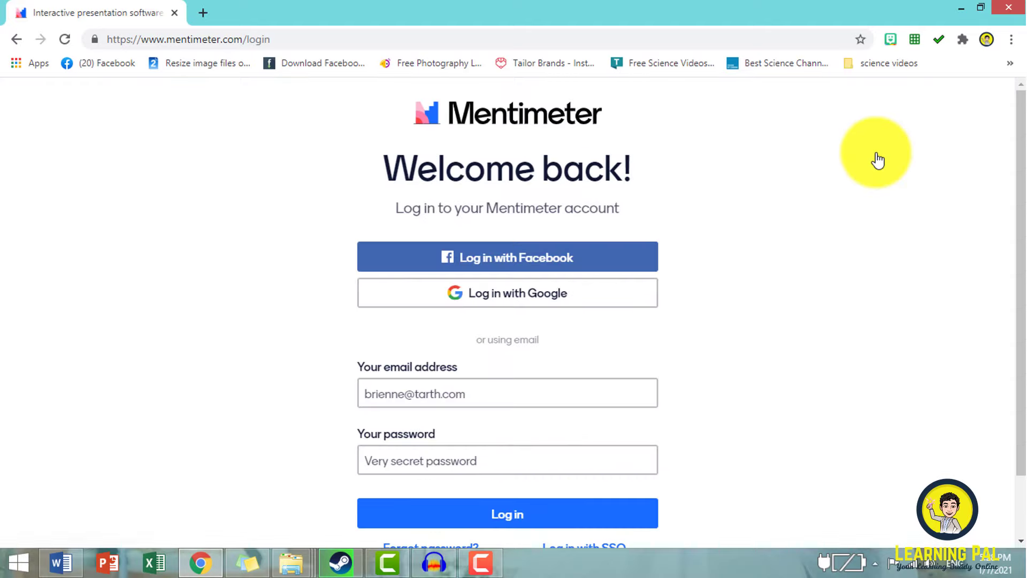
left_click(564, 298)
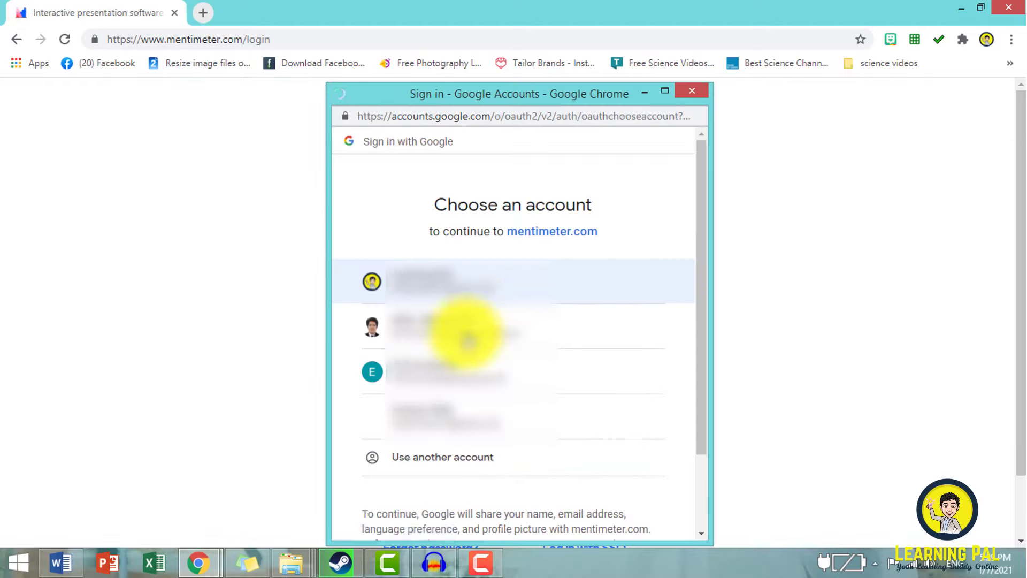
left_click(466, 336)
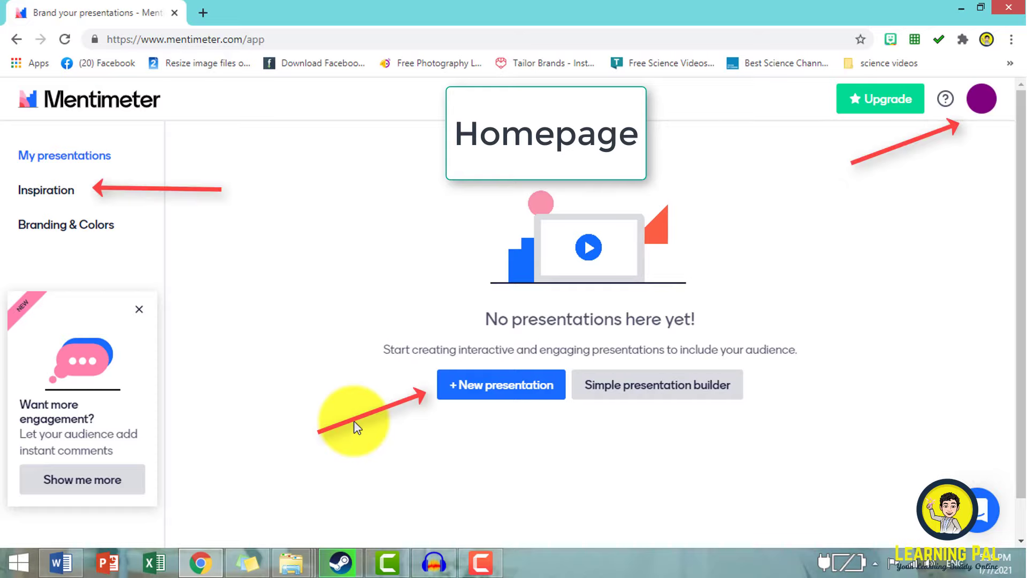
Review the account options and the pricing plans, and return to the presentations overview.
left_click(983, 99)
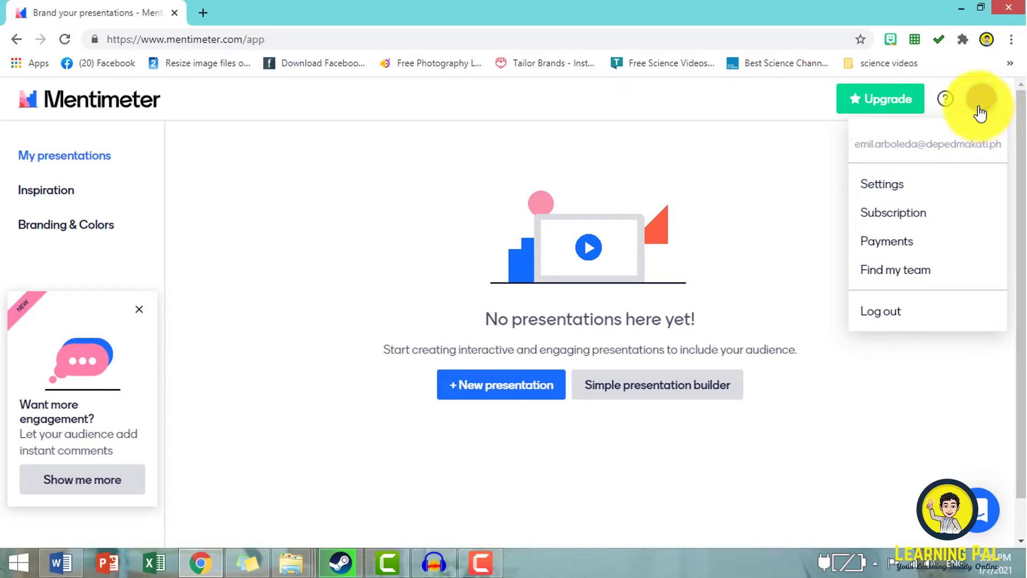
left_click(889, 102)
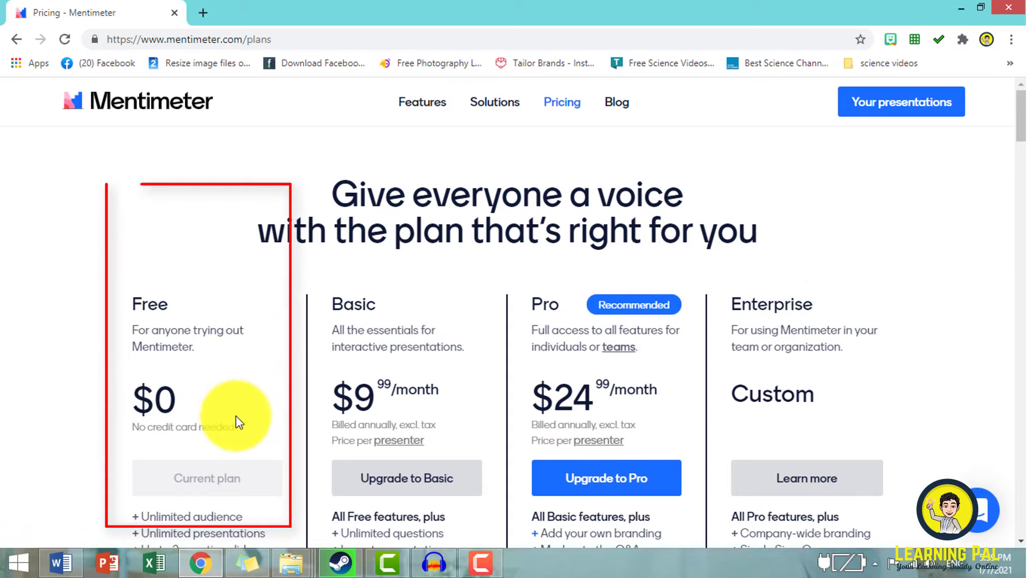
scroll(239, 423, "down", 2)
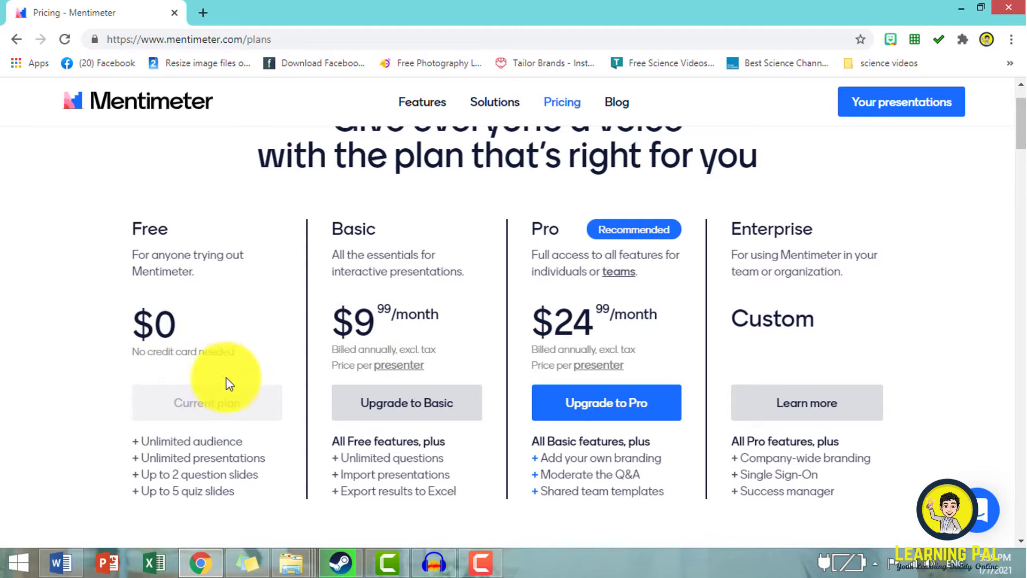
left_click(11, 40)
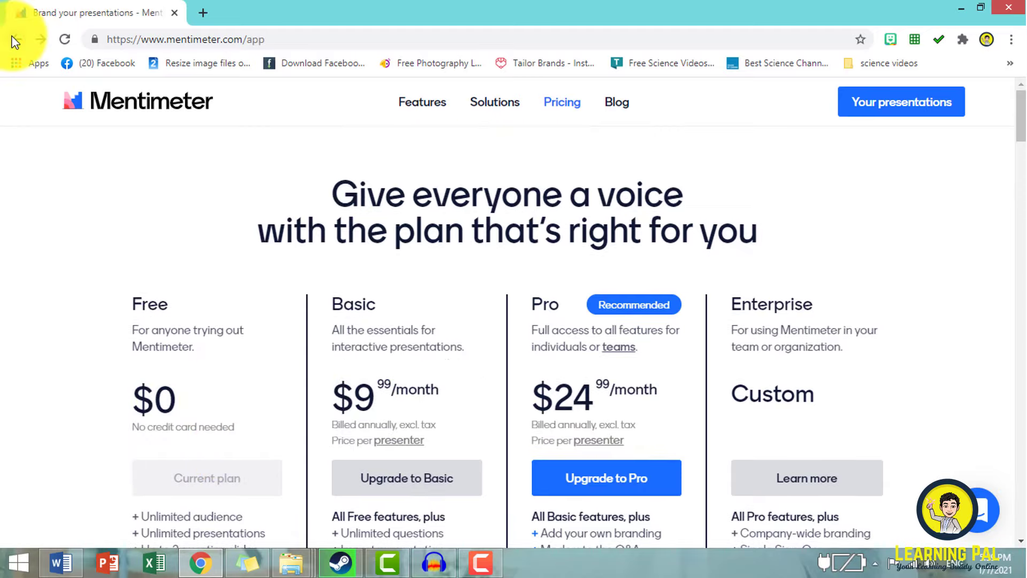
left_click(113, 101)
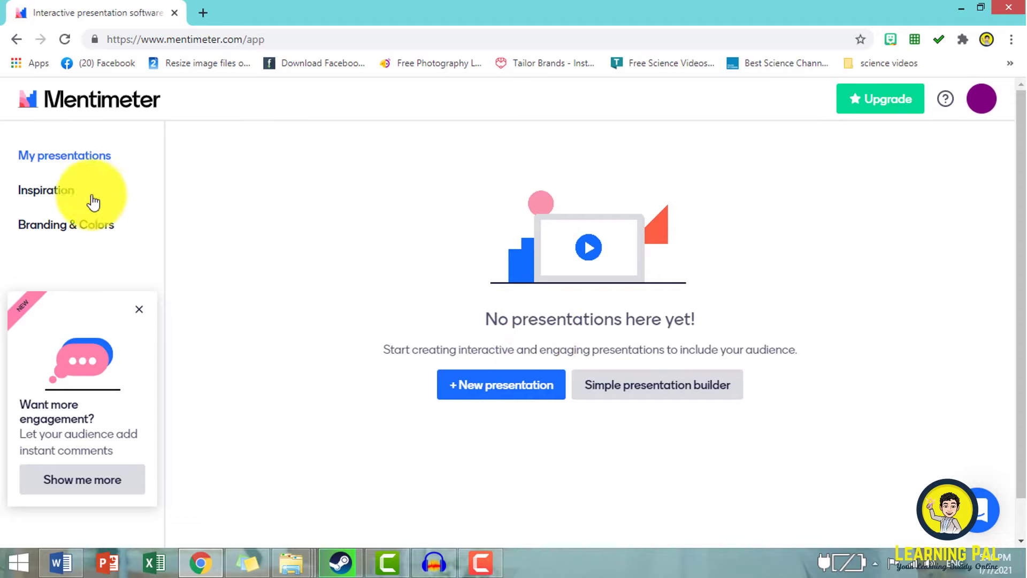
Browse the Inspiration template collection and return to My presentations.
left_click(65, 195)
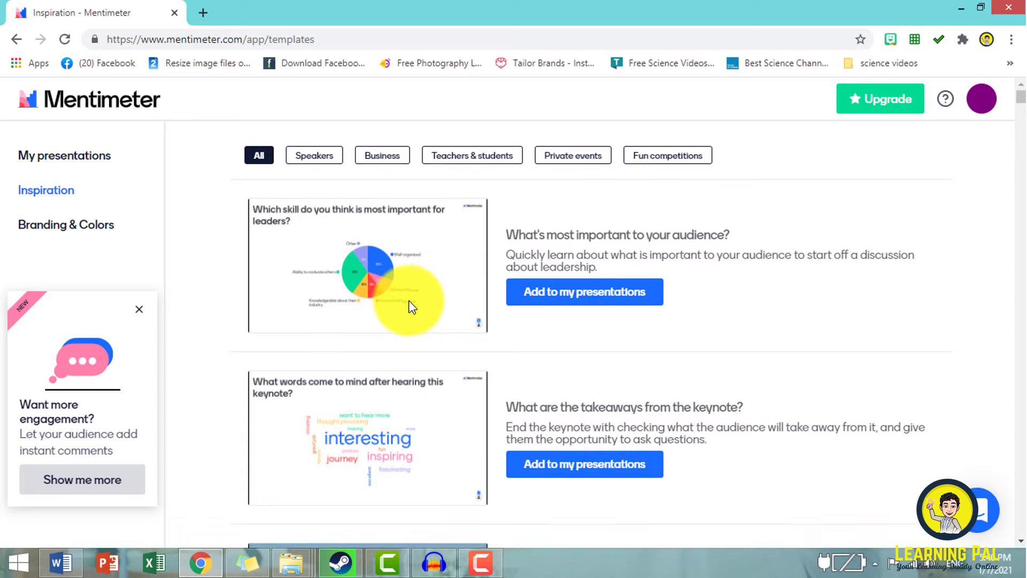
scroll(408, 302, "down", 7)
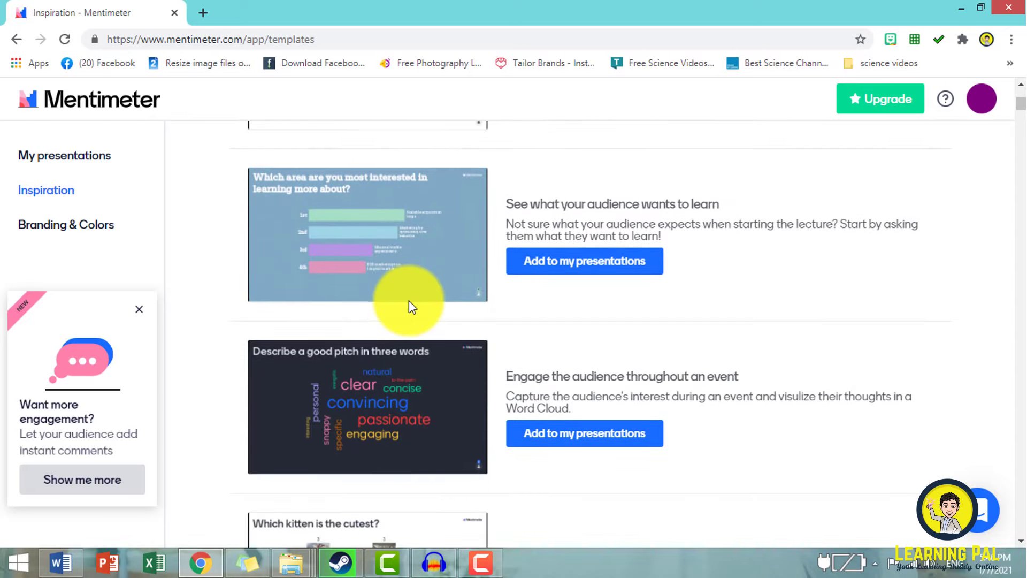
scroll(409, 300, "down", 3)
scroll(409, 300, "up", 3)
scroll(409, 301, "up", 8)
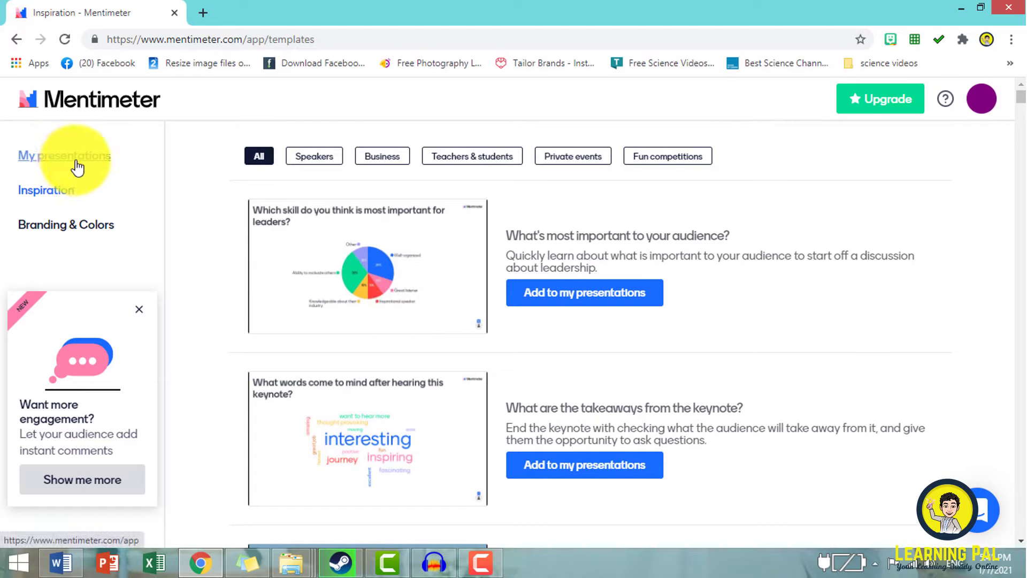
left_click(76, 167)
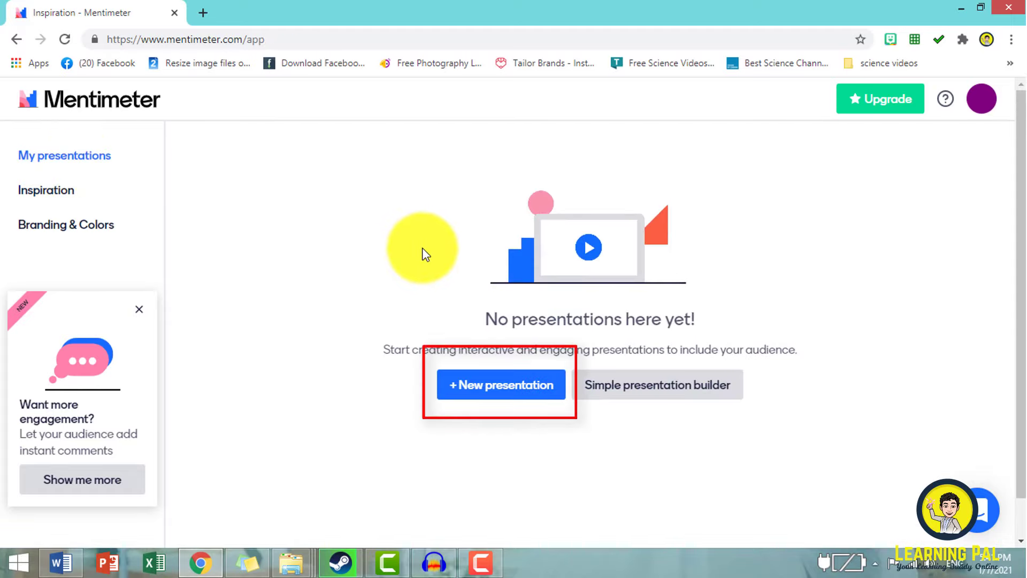
Create a new presentation and name it "QUIZ 1".
left_click(514, 386)
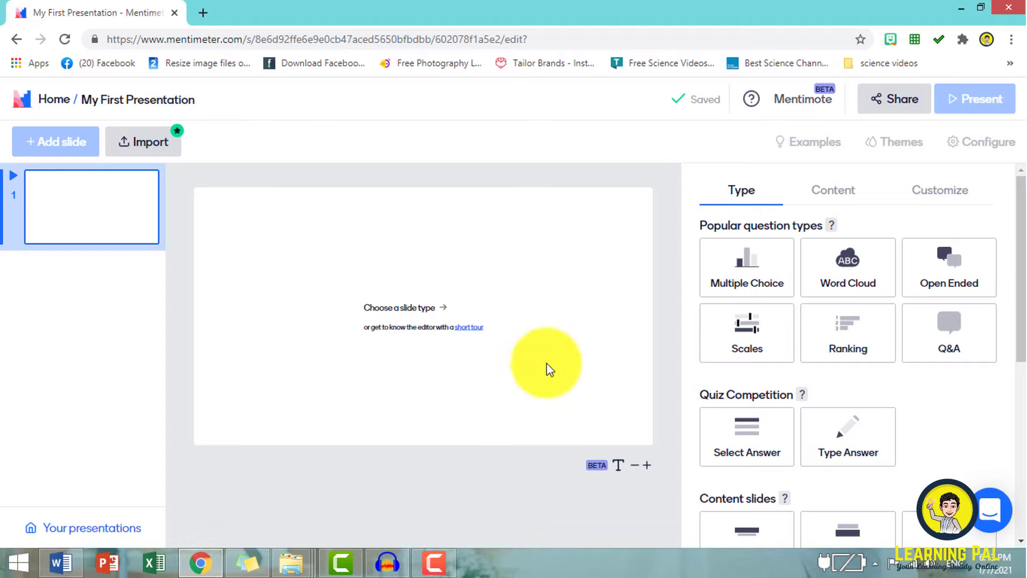
scroll(492, 495, "down", 4)
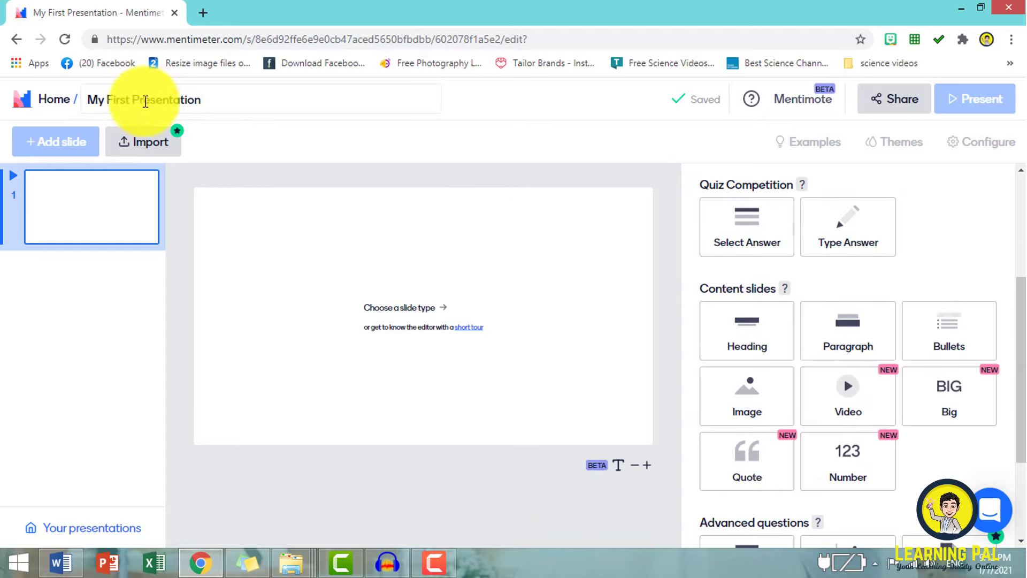
left_click_drag(211, 104, 80, 101)
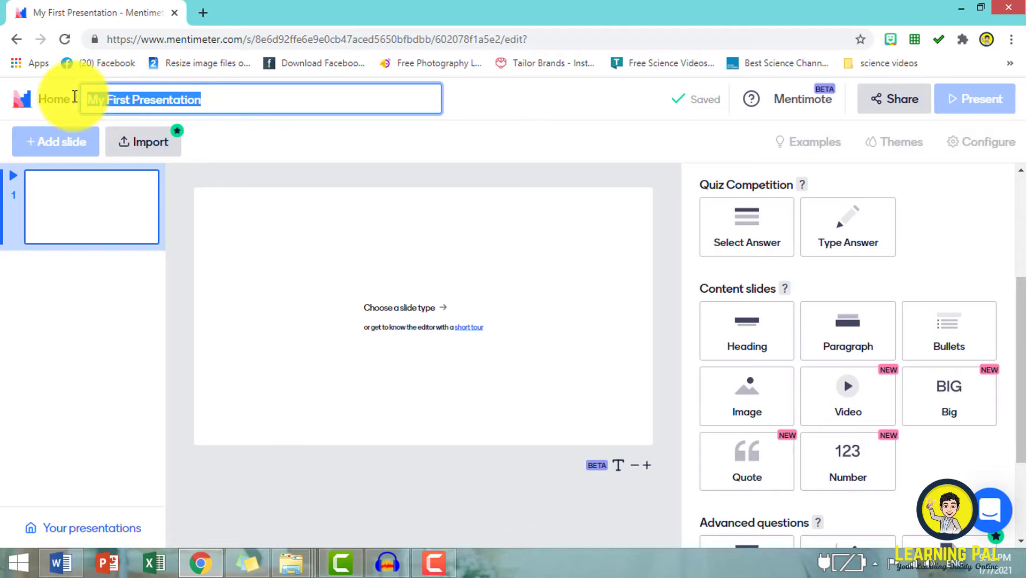
key("BackSpace")
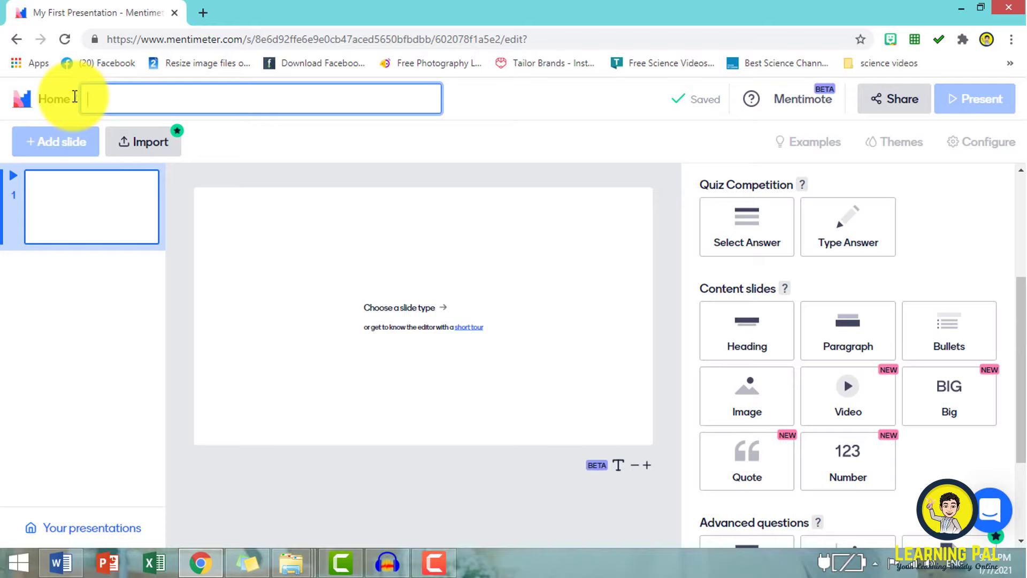
type("QUIZ")
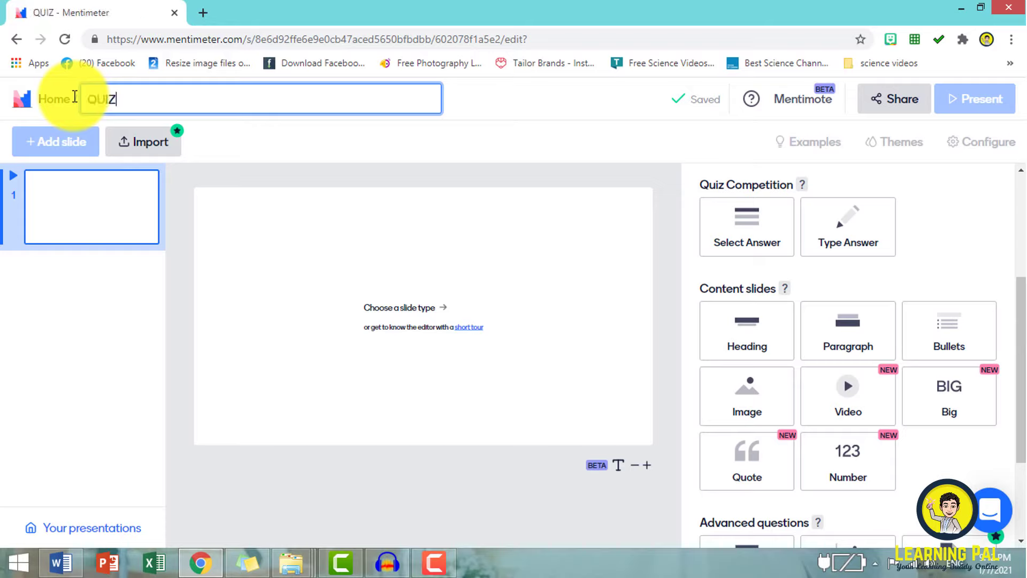
type(" 1")
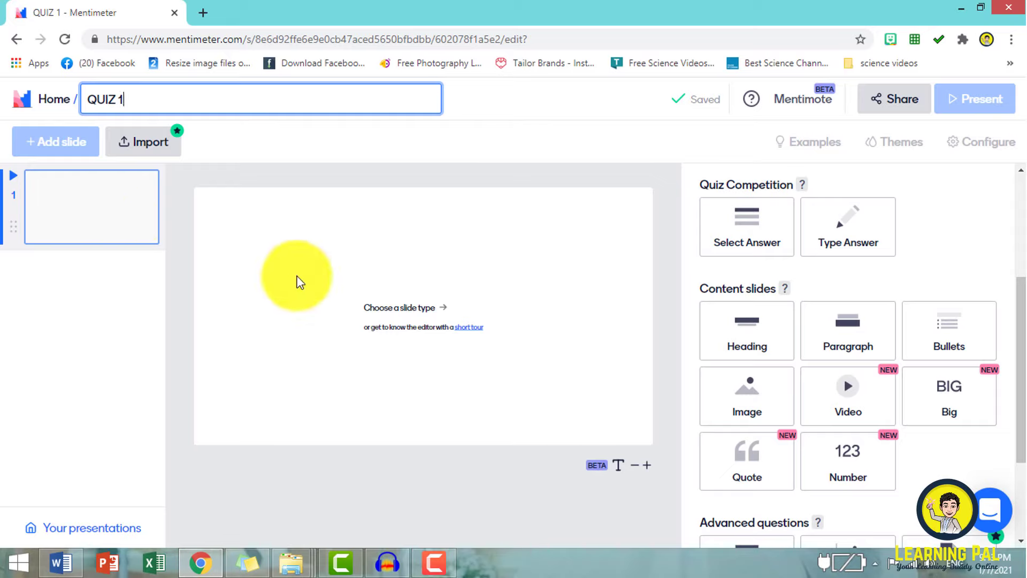
left_click(471, 473)
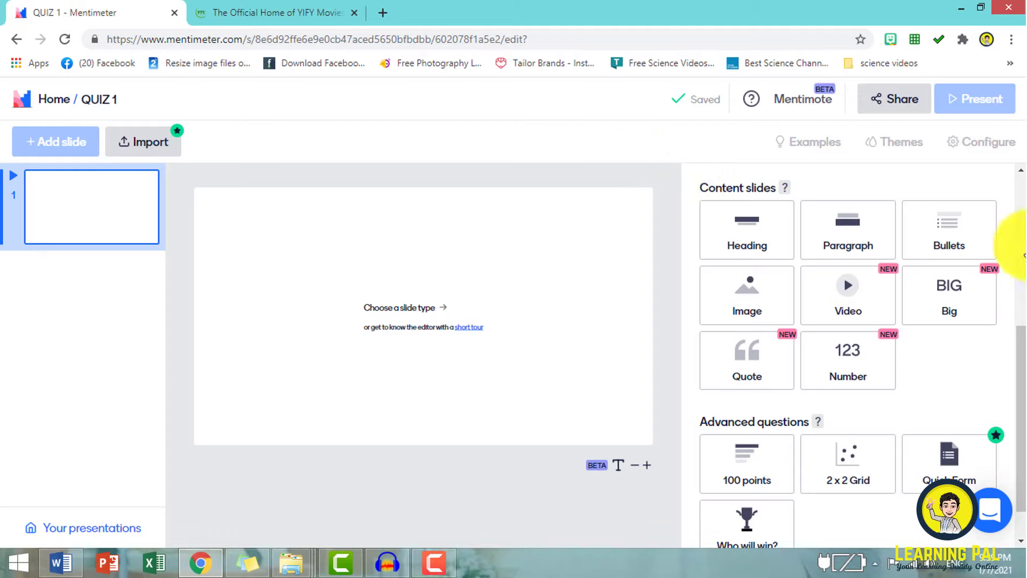
Look through the available slide types and make the first slide a Select Answer quiz question.
left_click_drag(1015, 339, 1016, 190)
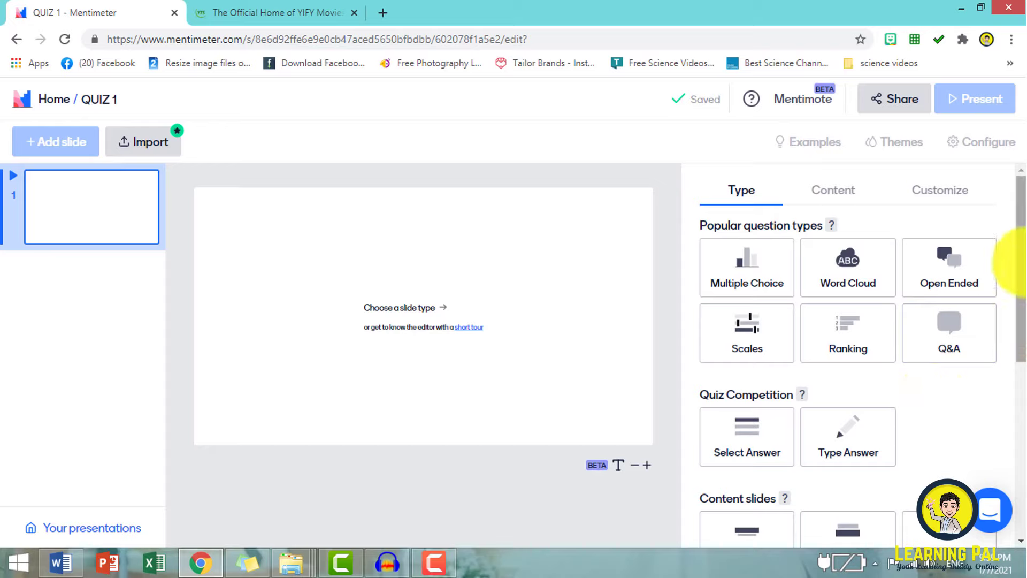
left_click_drag(1020, 262, 1020, 347)
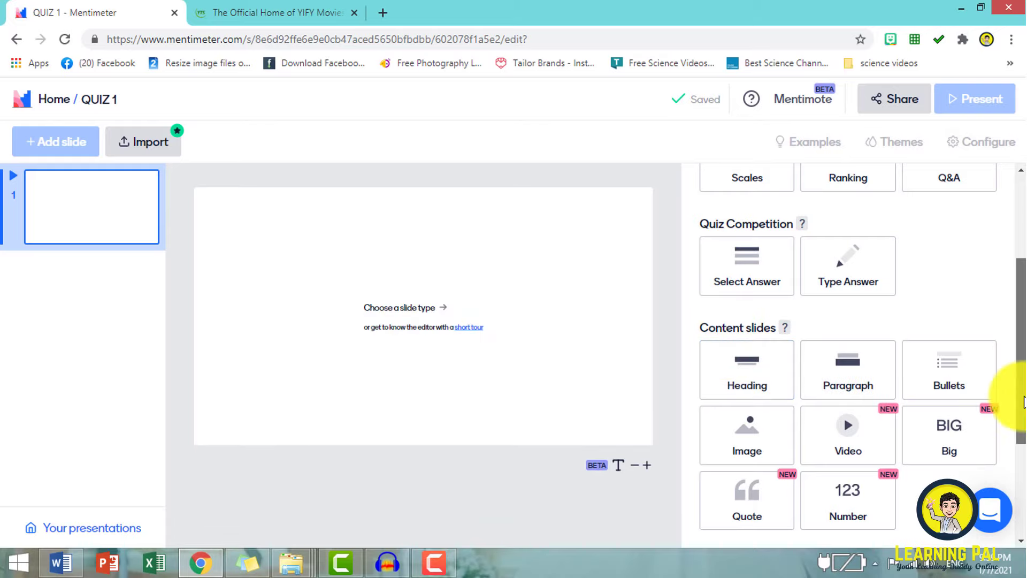
left_click_drag(1020, 401, 1019, 477)
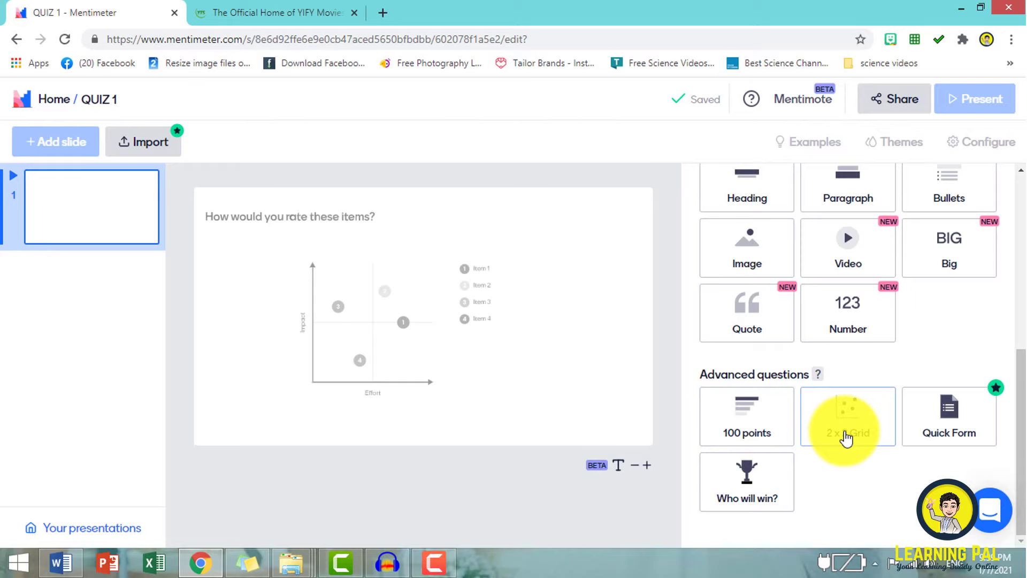
scroll(1016, 298, "up", 6)
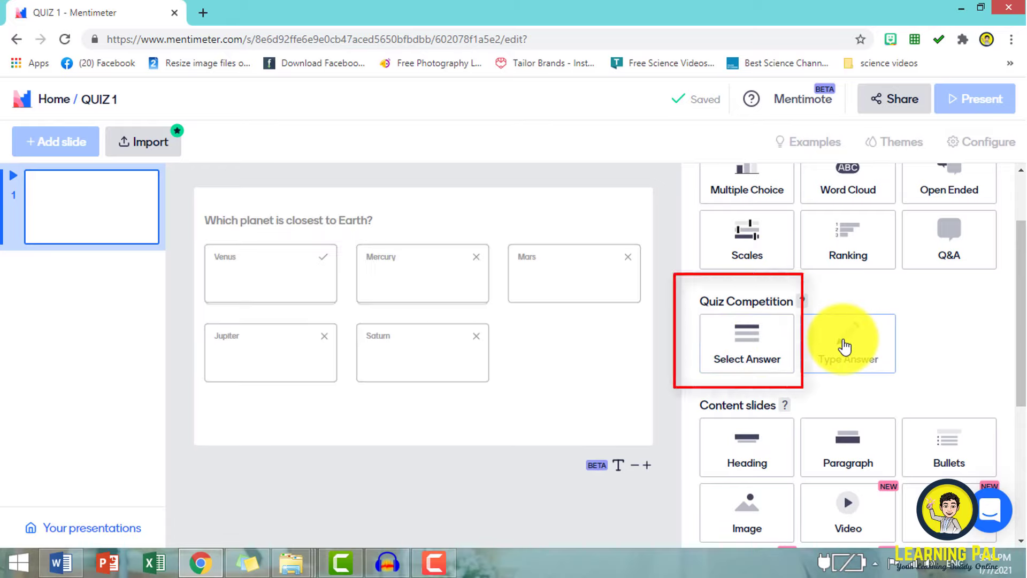
left_click(759, 343)
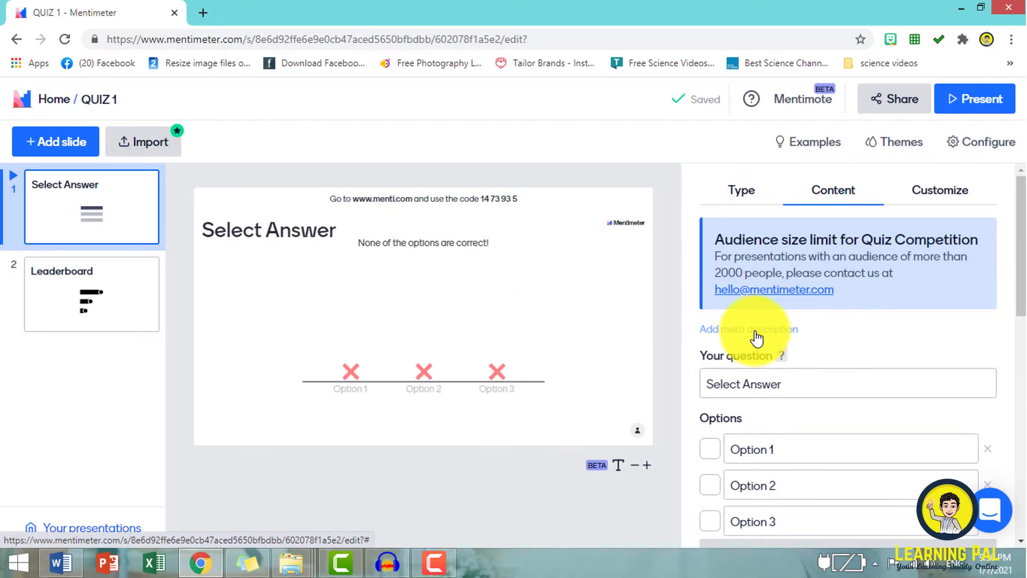
Replace the Select Answer slide's question text with "What is the capital of Japan?".
left_click(958, 458)
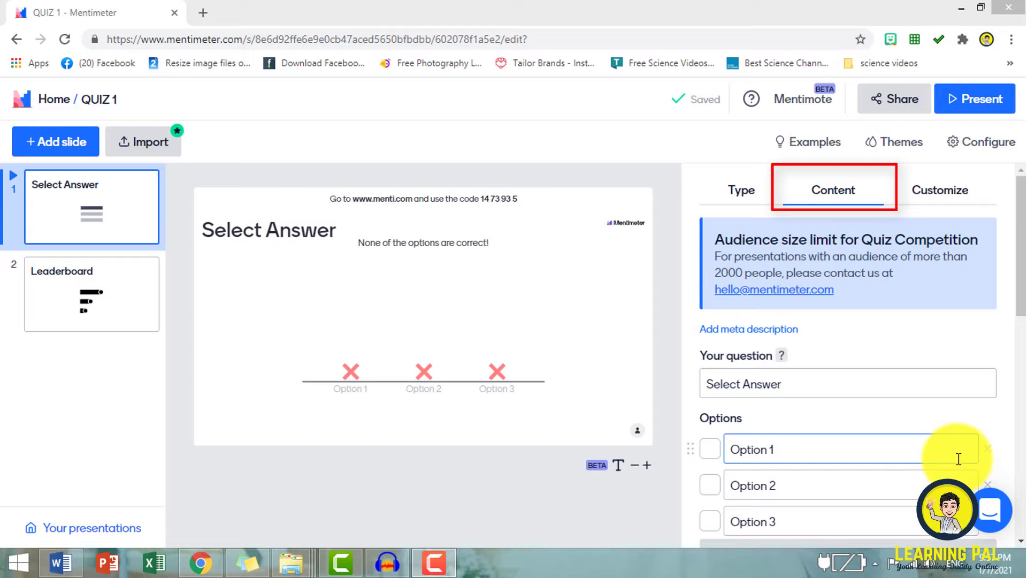
left_click(1006, 281)
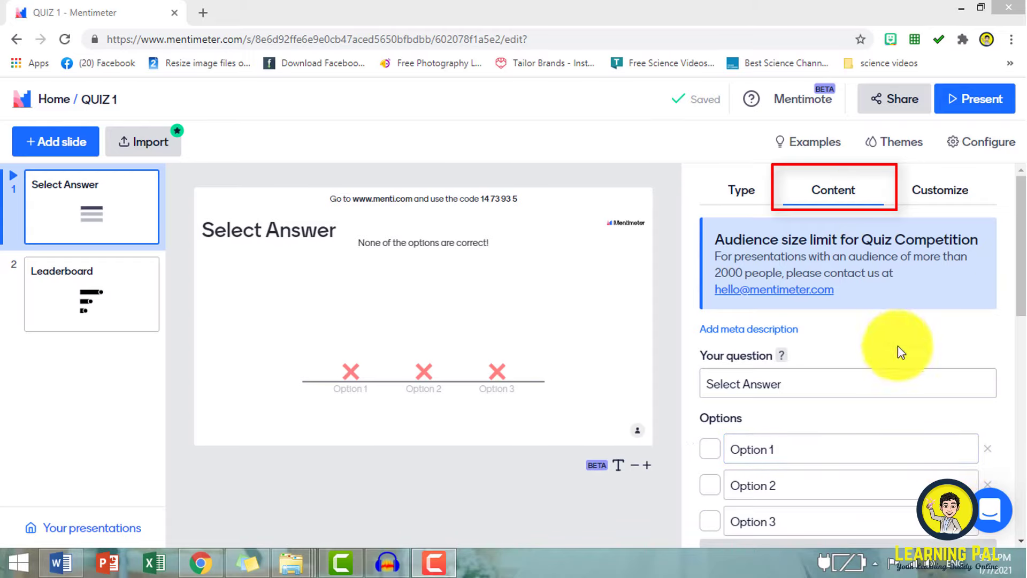
left_click(832, 391)
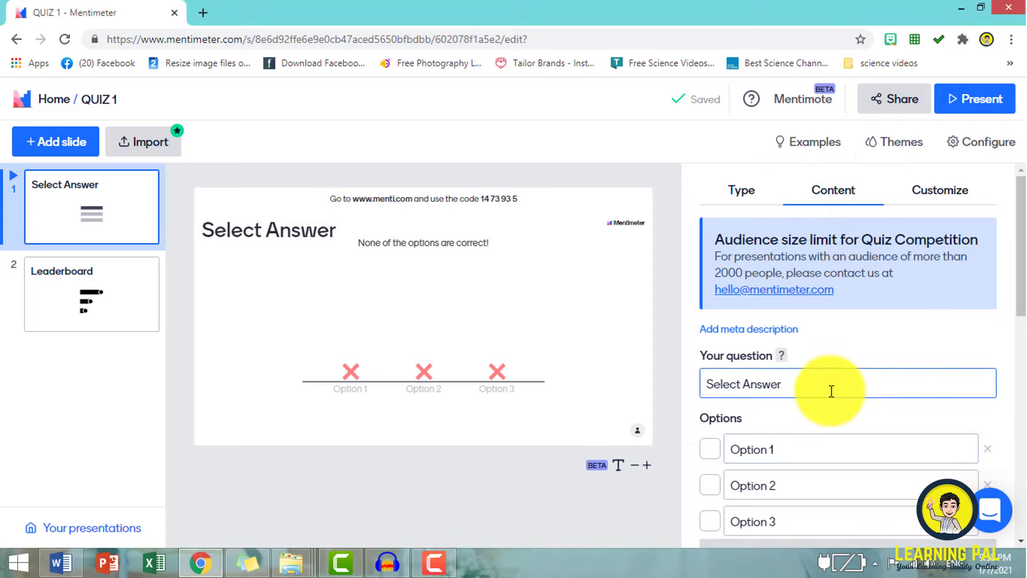
key("ctrl+a")
key("BackSpace")
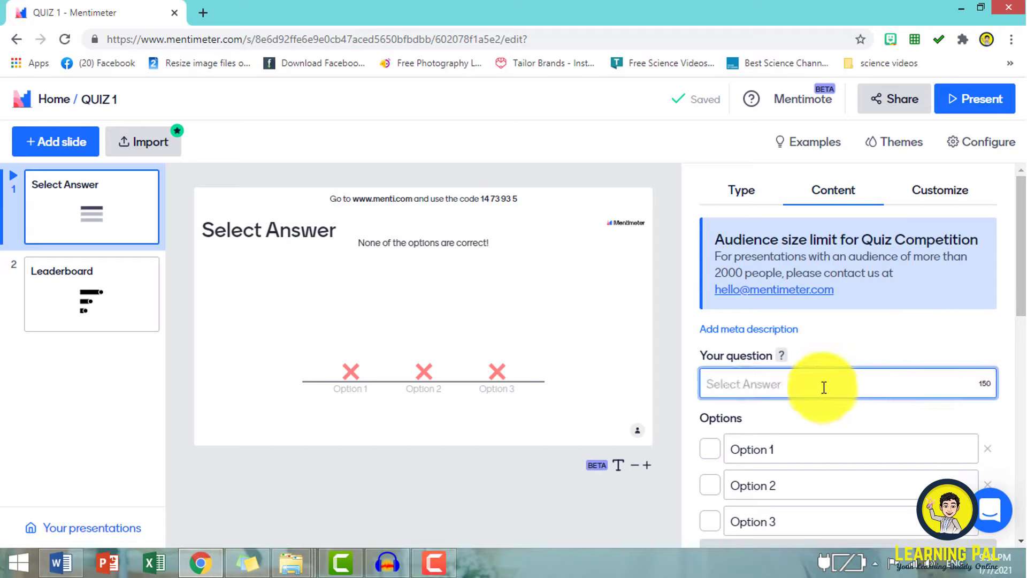
type("What is ")
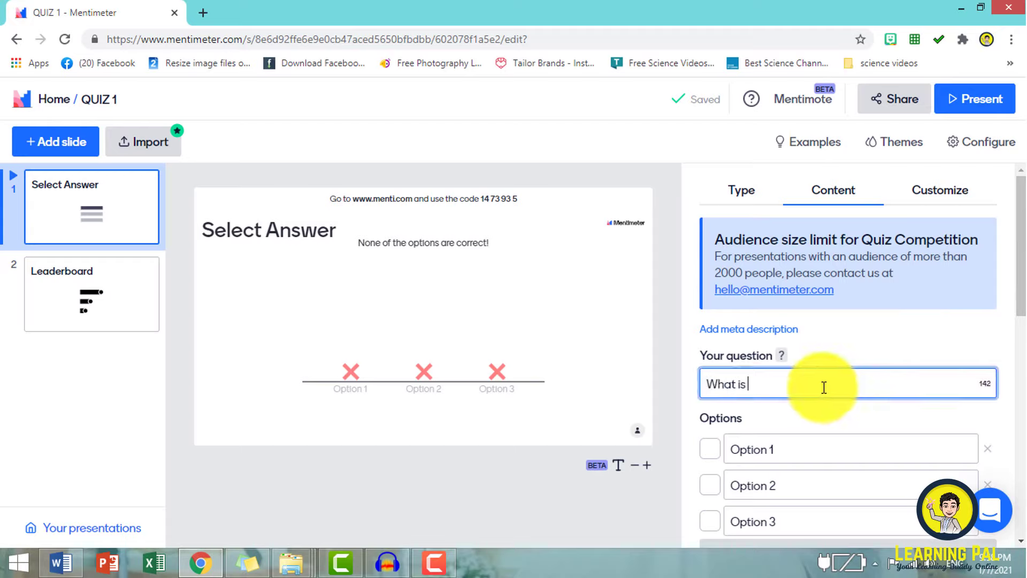
type("the cap")
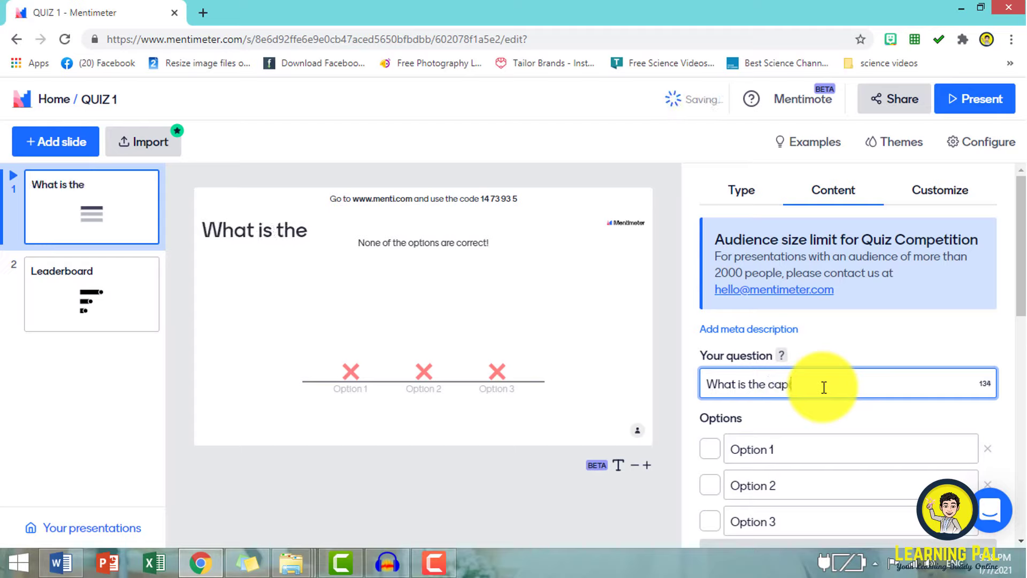
type("ital of Spain")
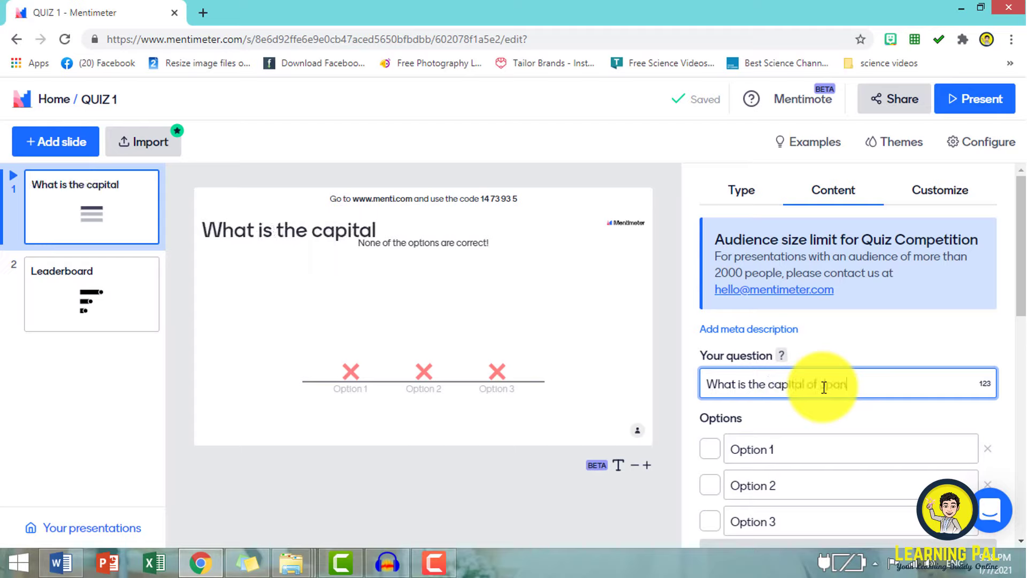
key("BackSpace")
key("BackSpace")
key("BackSpace")
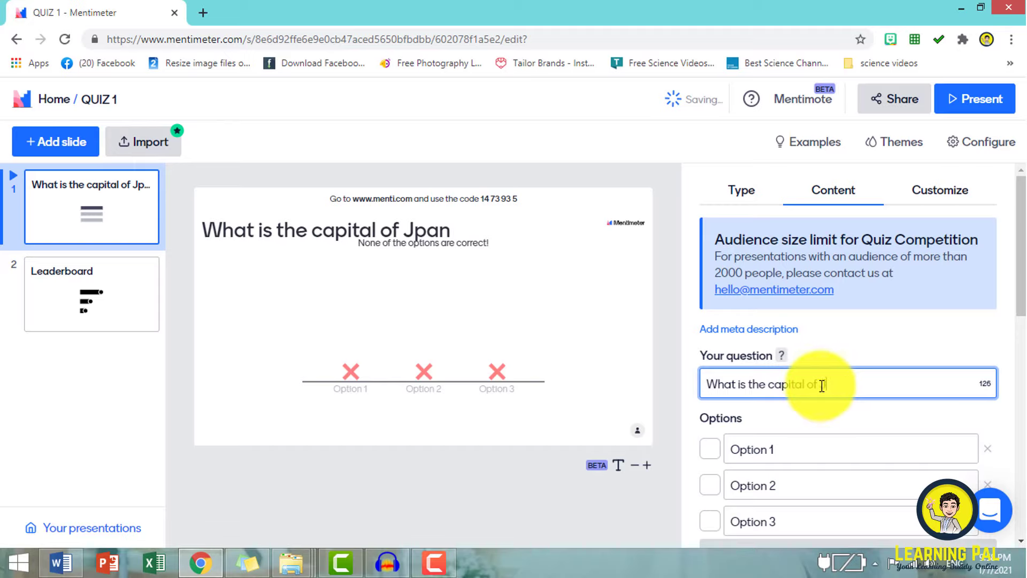
type("apan?")
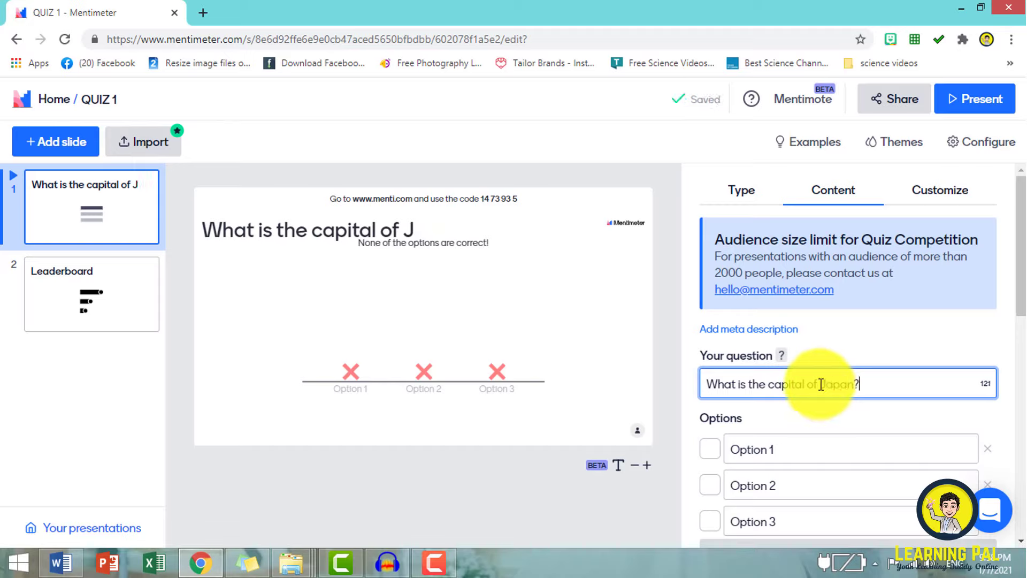
Enter Jakarta and Manila as the first two answer options of the question.
scroll(1010, 291, "down", 2)
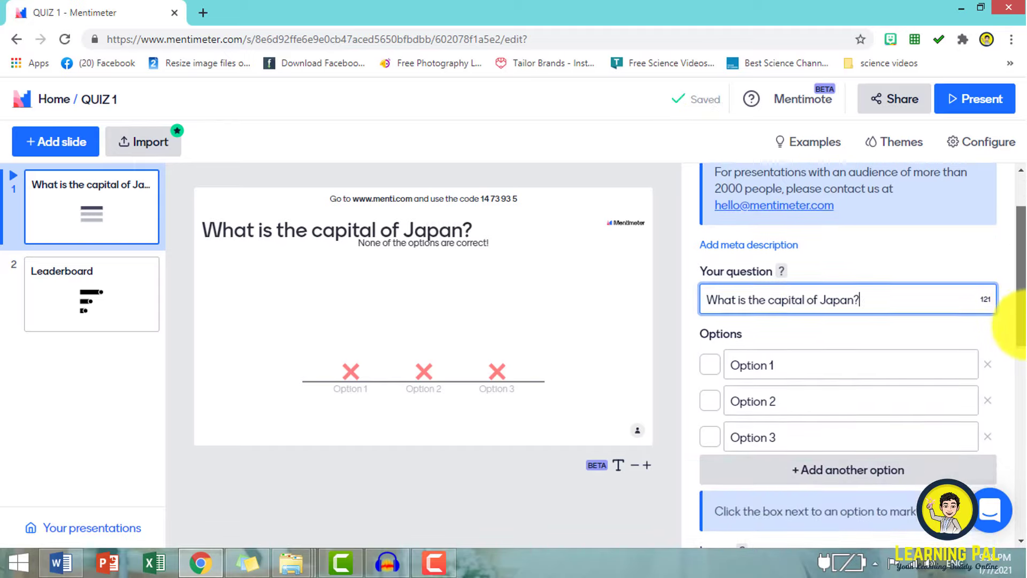
left_click(831, 360)
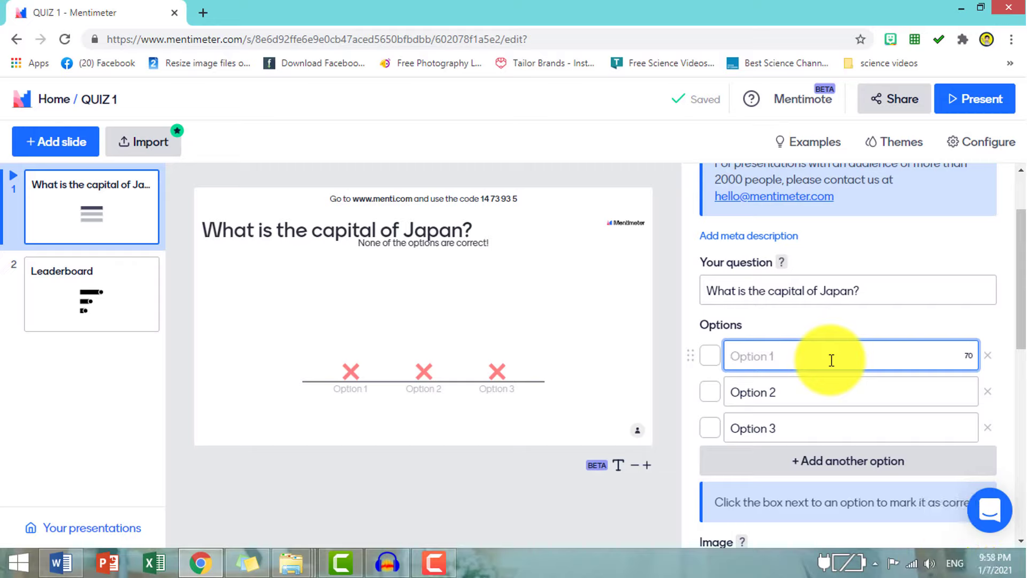
type("a")
key("BackSpace")
type("Jakarta")
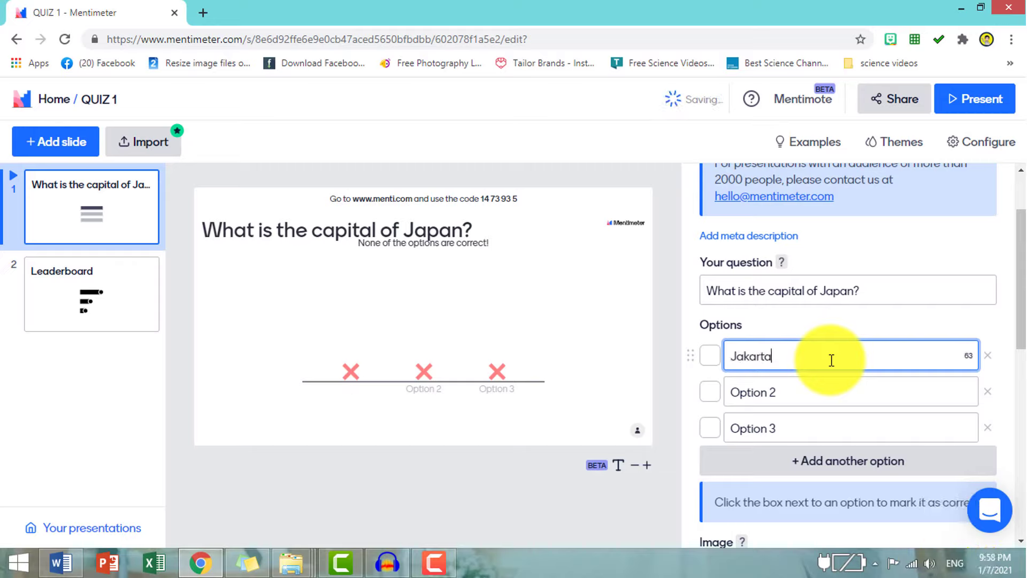
left_click(797, 414)
left_click(800, 394)
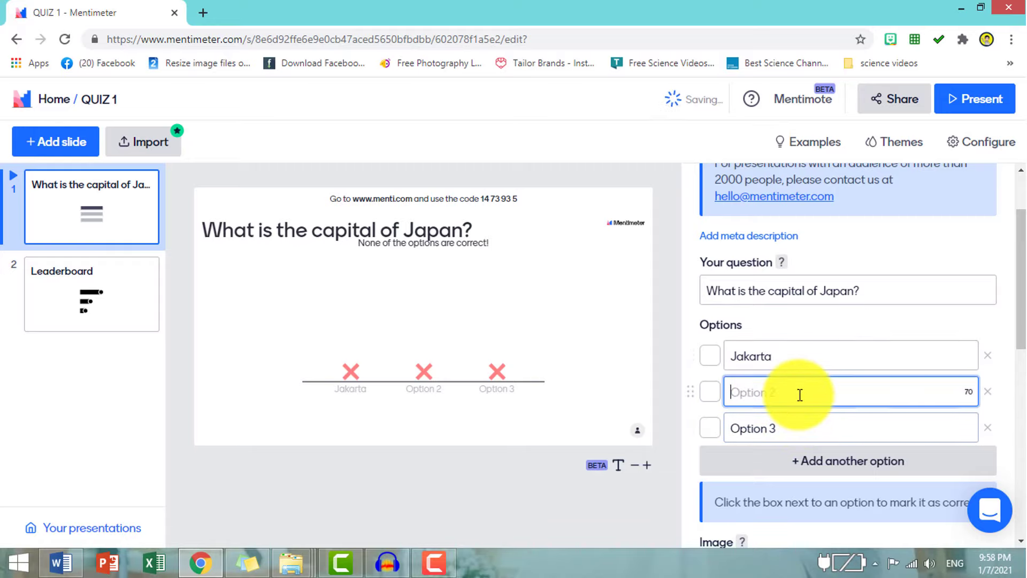
type("Manila")
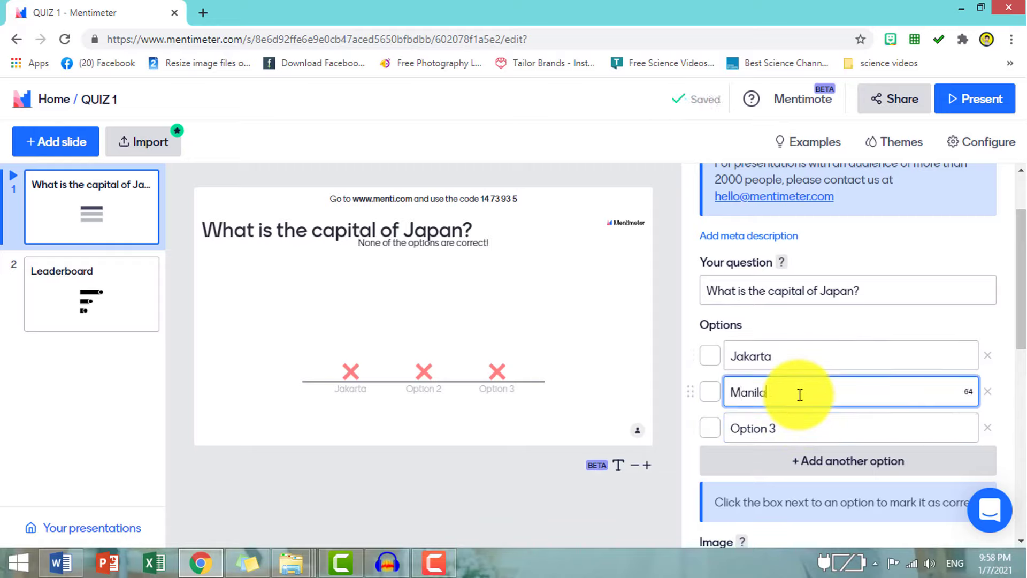
Enter Kuala Lumpur as the third answer option, correcting its spelling.
left_click(791, 428)
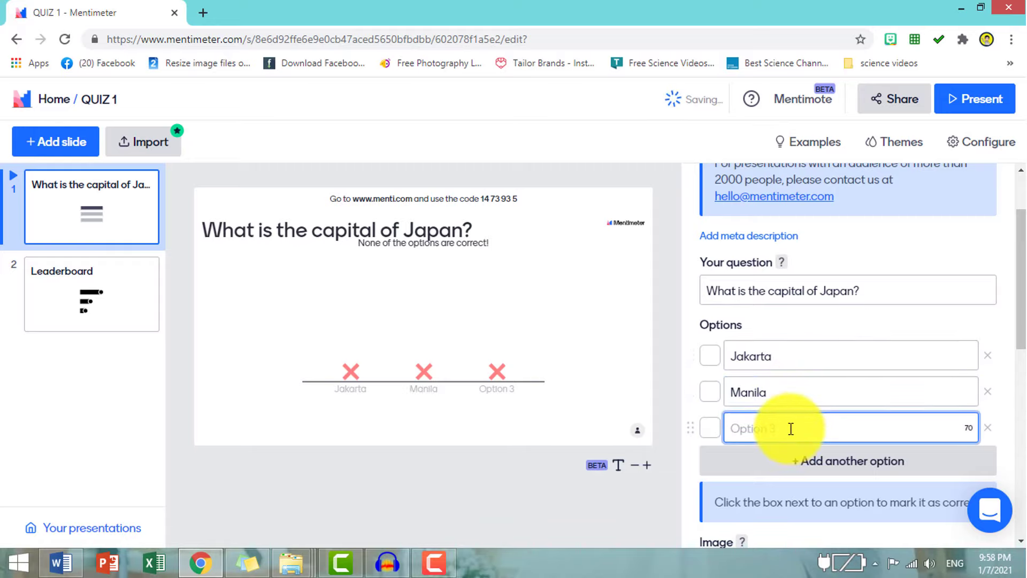
type("Kuala")
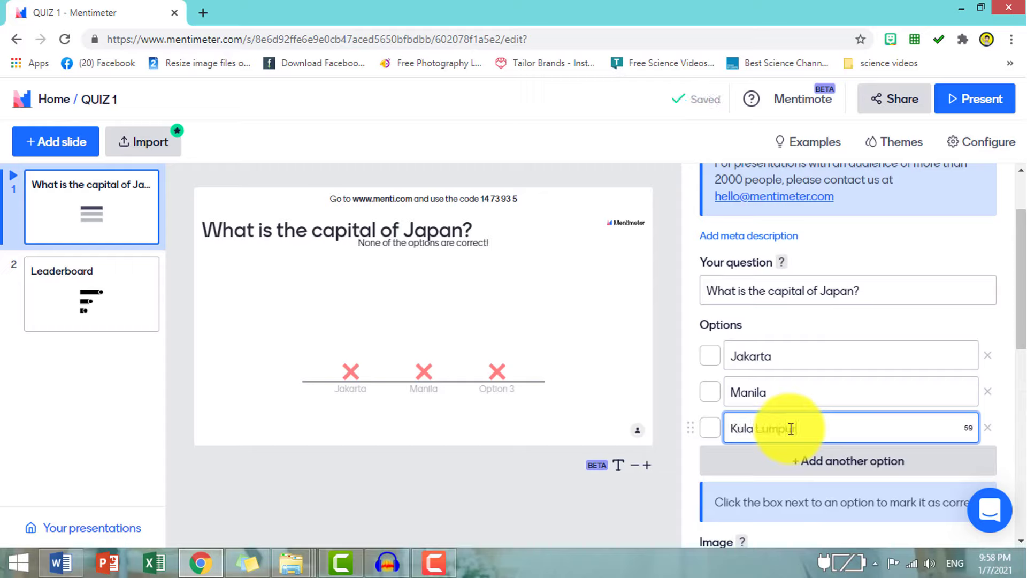
type(" Lumpur")
left_click(745, 428)
type("a")
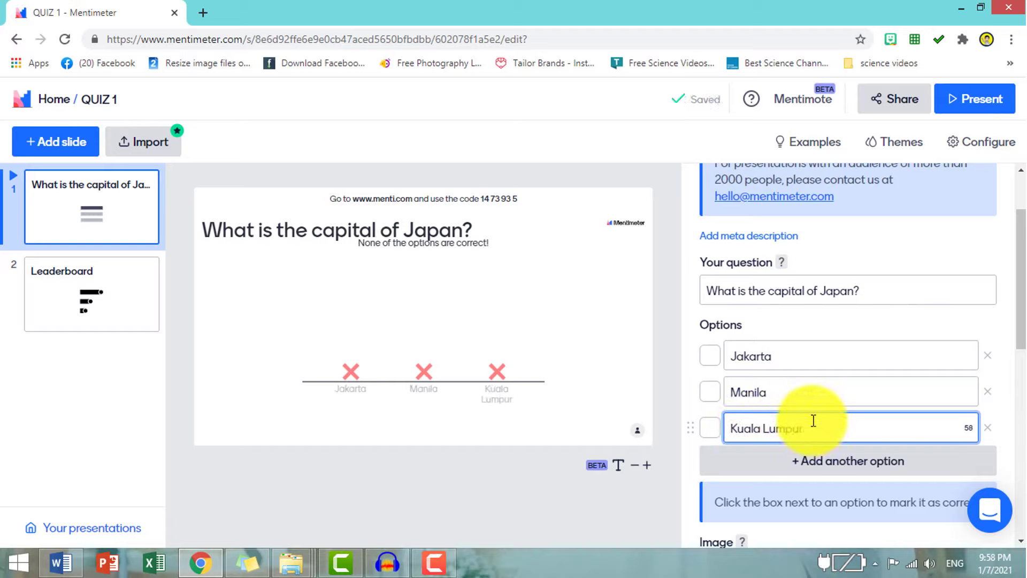
Add a fourth answer option named Tokyo and mark it as the correct answer.
scroll(842, 415, "down", 2)
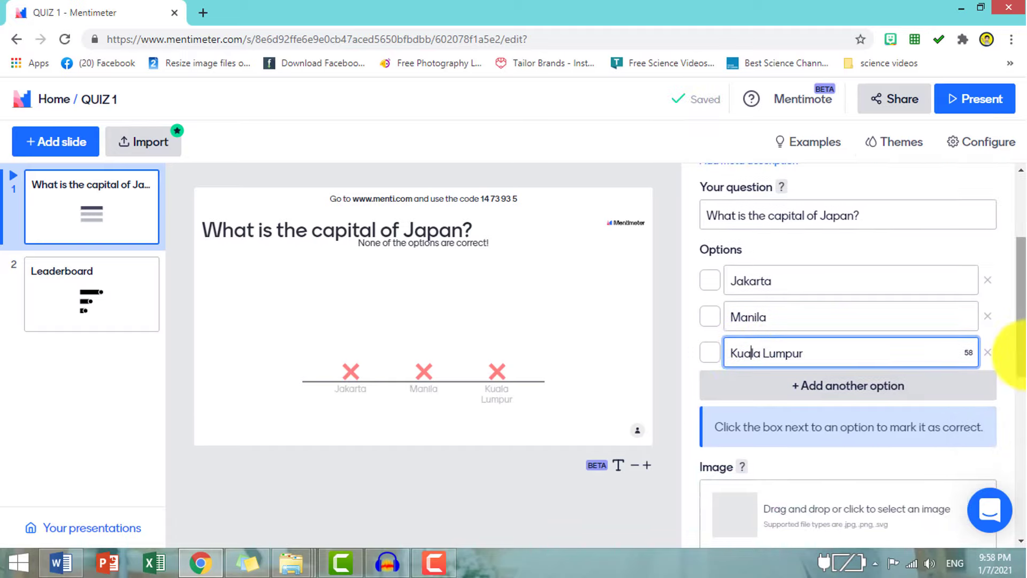
left_click(867, 394)
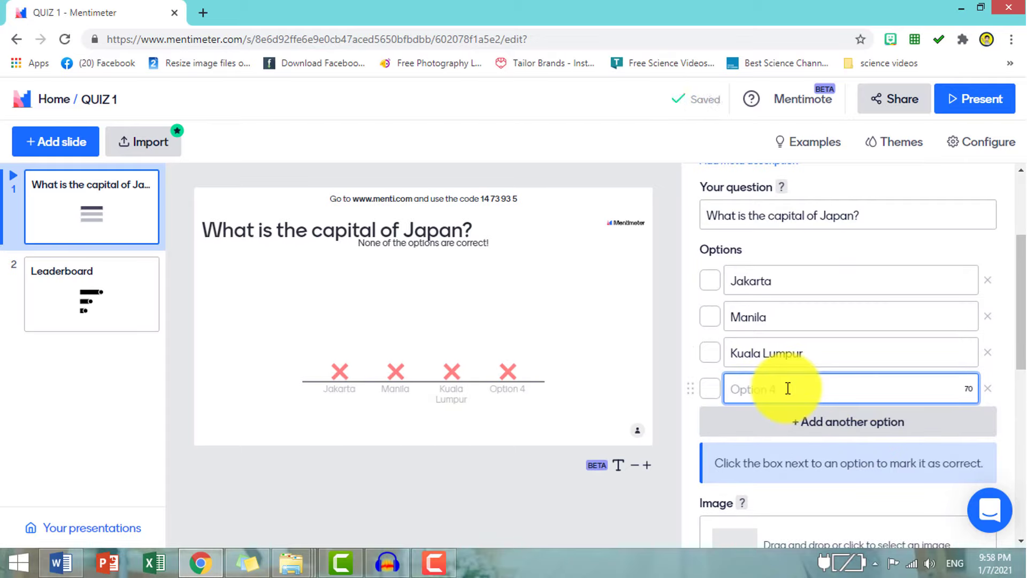
type("Moscow")
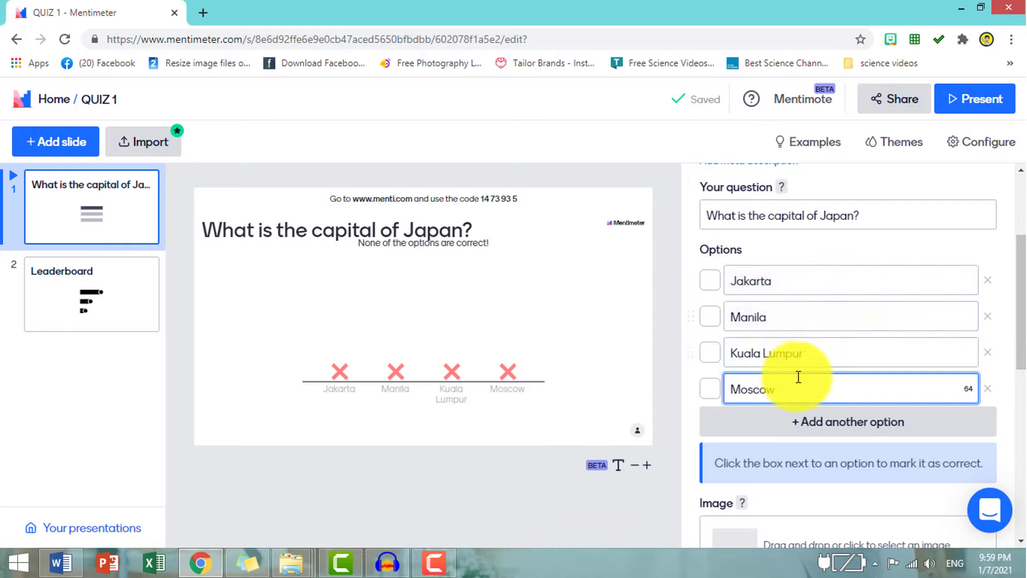
left_click_drag(777, 387, 727, 386)
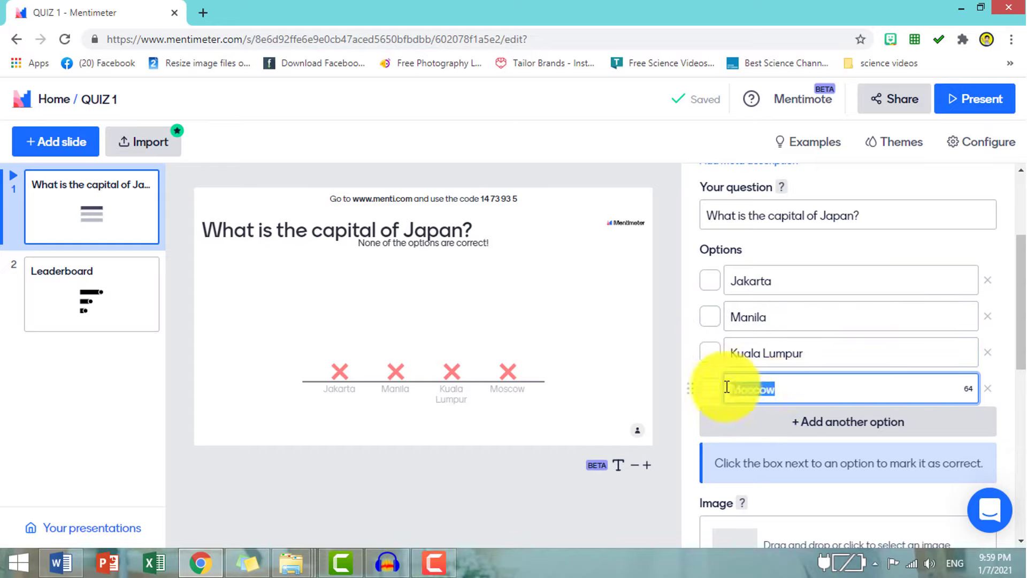
type("Tokyo")
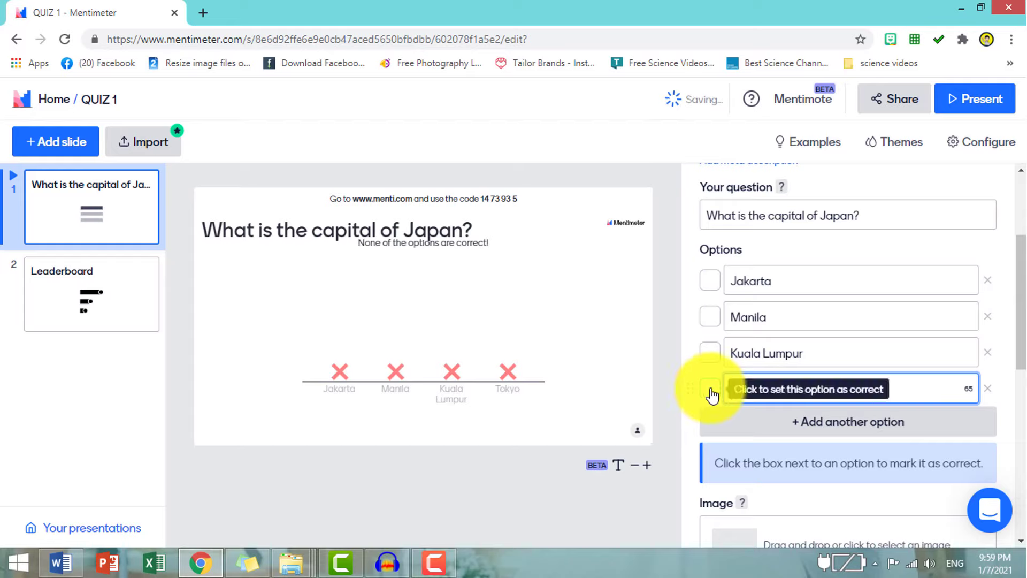
left_click(710, 390)
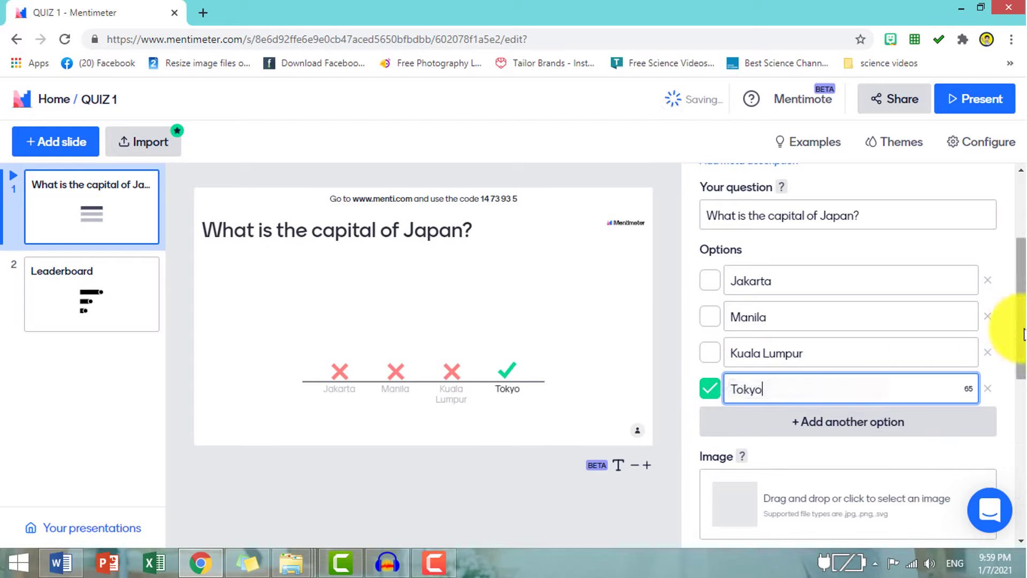
Upload the Japanese flag image "download" from the Desktop and save it as the question's image.
left_click_drag(1020, 332, 1022, 365)
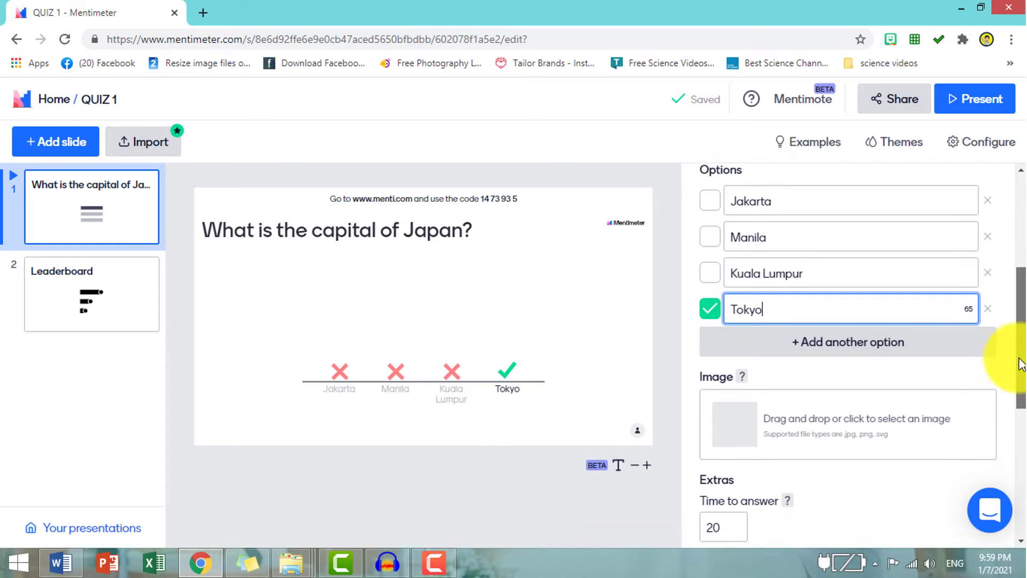
left_click(740, 430)
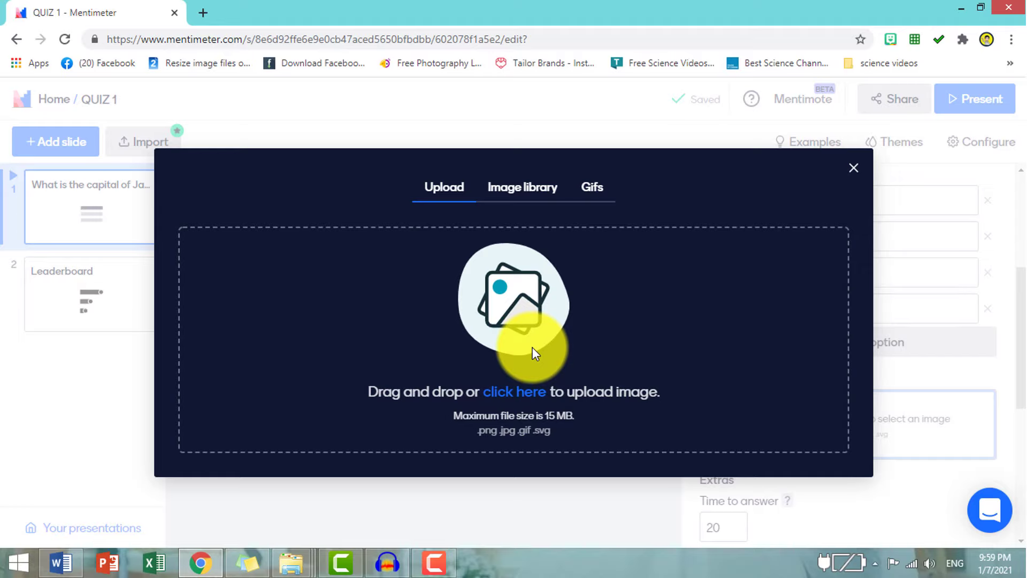
left_click(533, 395)
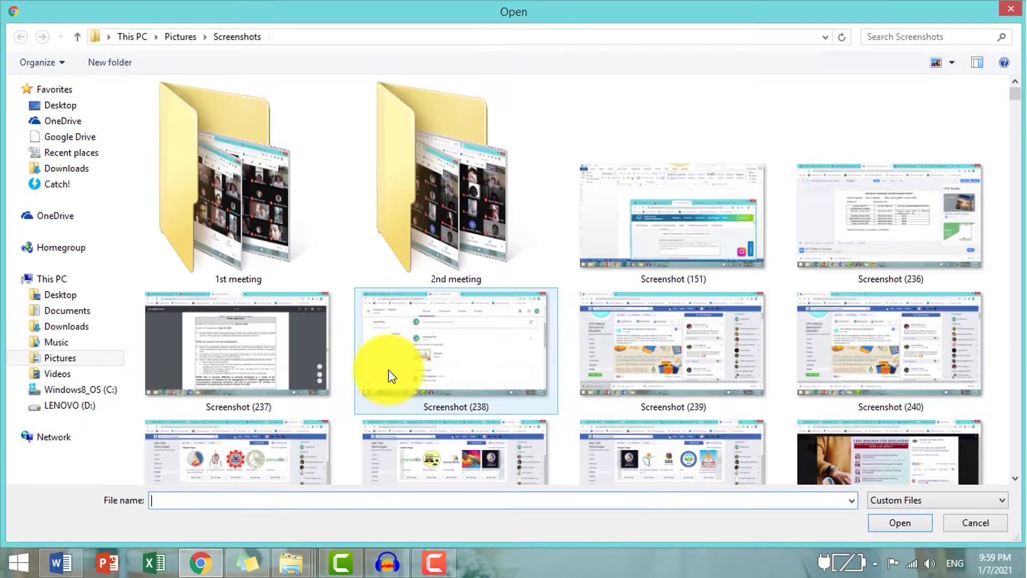
left_click(67, 106)
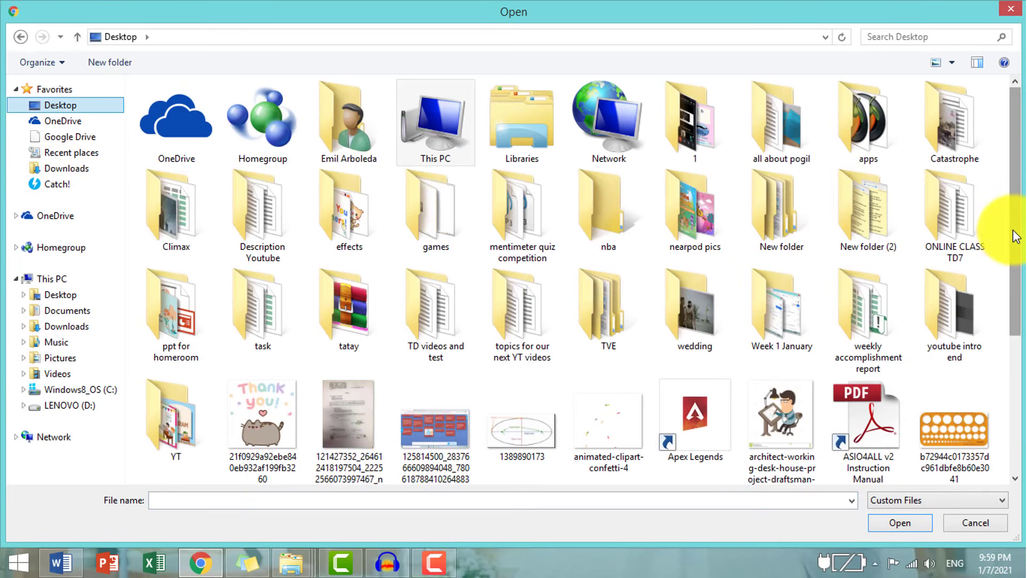
left_click_drag(1014, 235, 1002, 383)
left_click(524, 332)
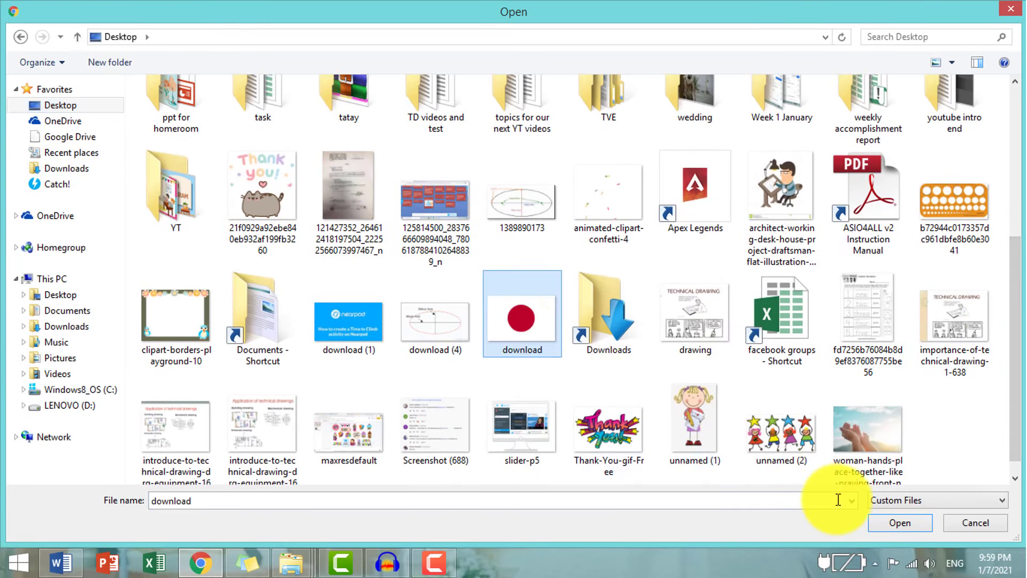
left_click(899, 523)
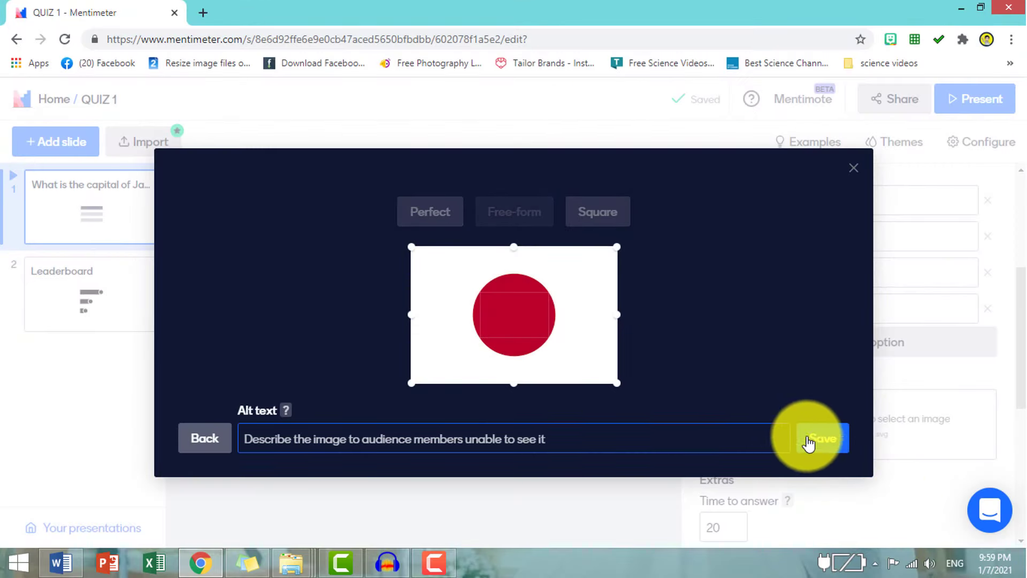
left_click(811, 440)
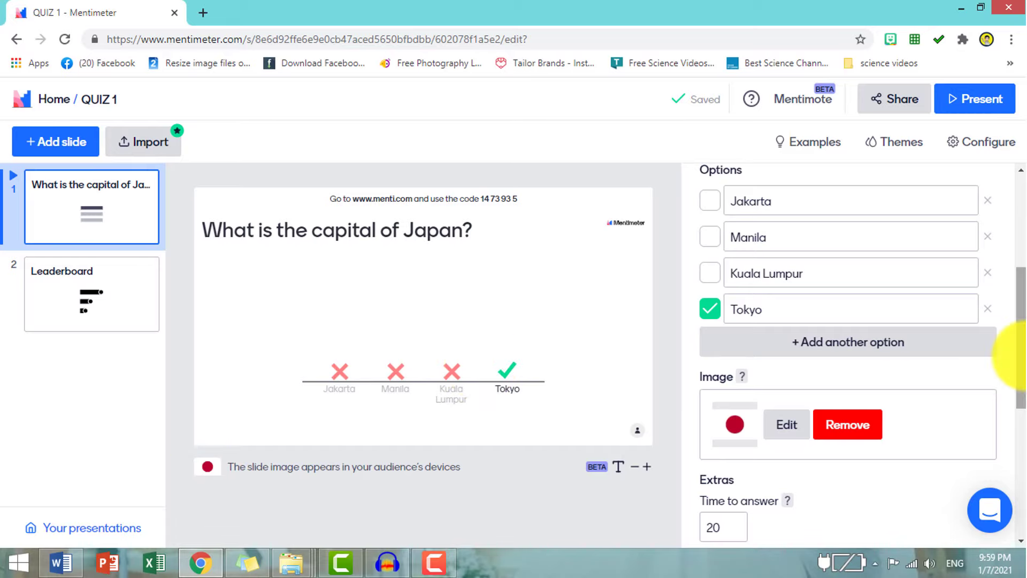
Raise the question's time to answer to 23 and set it back to 20.
scroll(1009, 356, "down", 3)
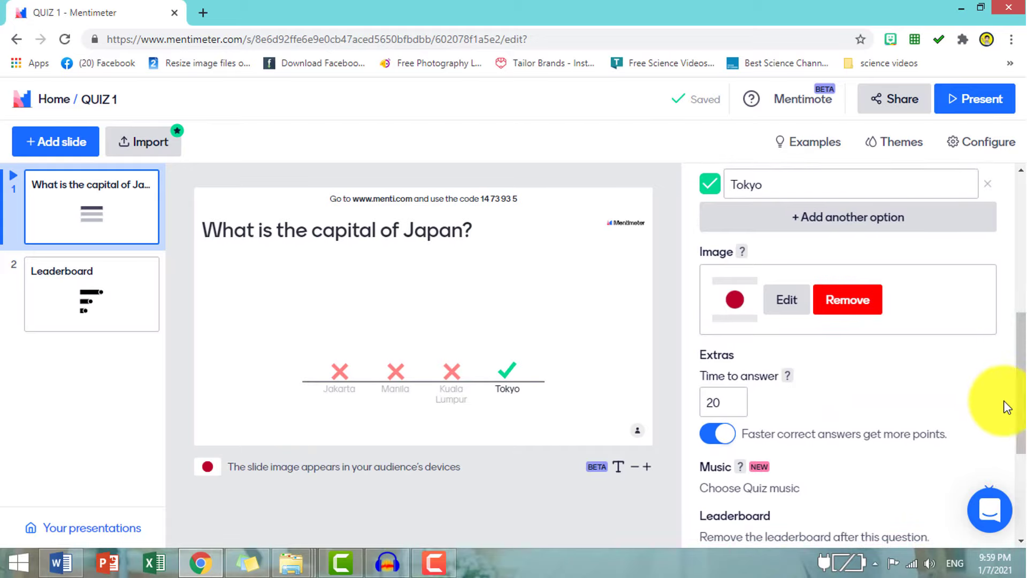
scroll(1009, 406, "down", 1)
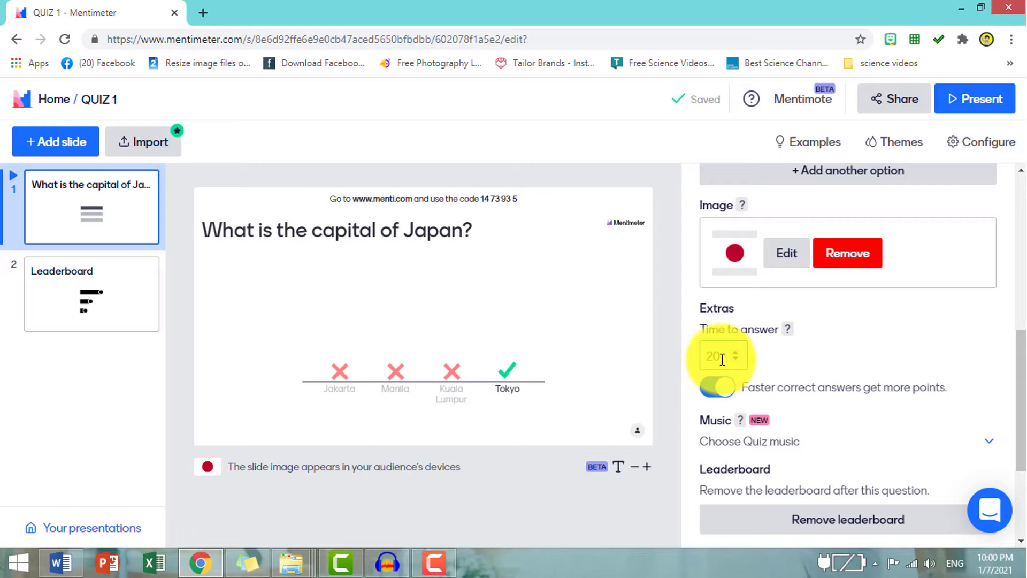
left_click(736, 354)
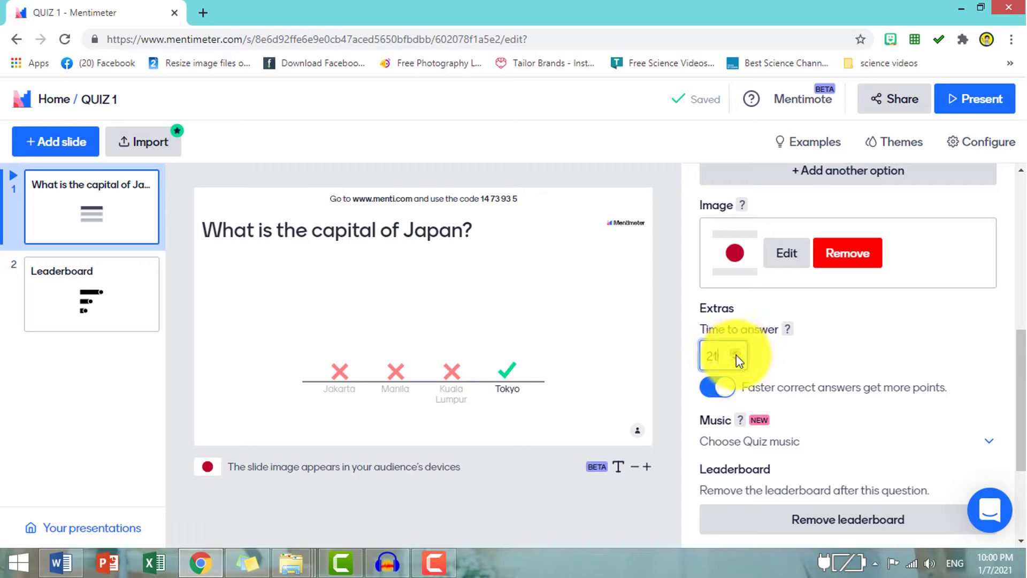
left_click(737, 354)
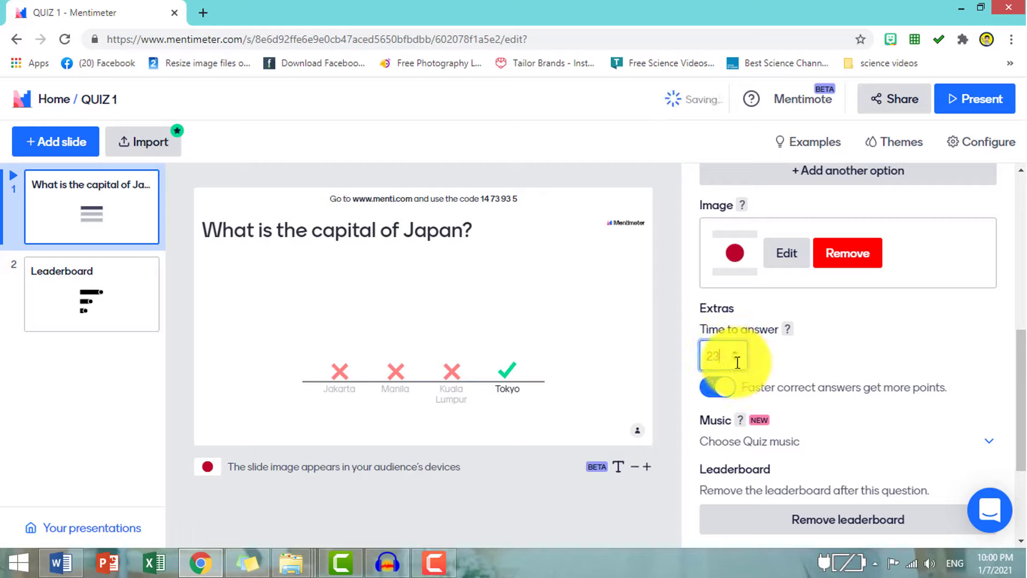
left_click(735, 360)
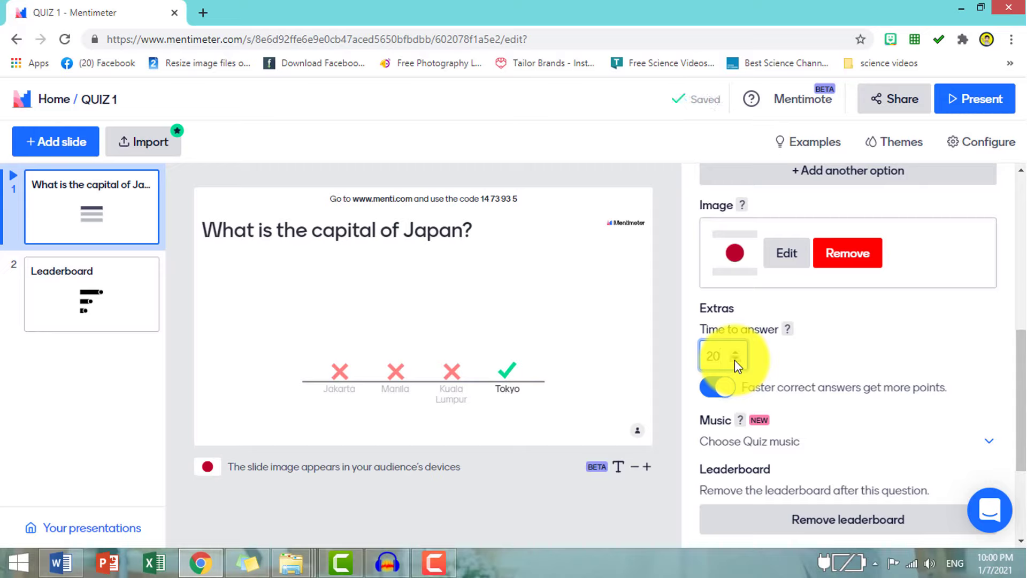
Switch off the option that gives faster correct answers more points, and switch it back on.
scroll(1006, 363, "down", 1)
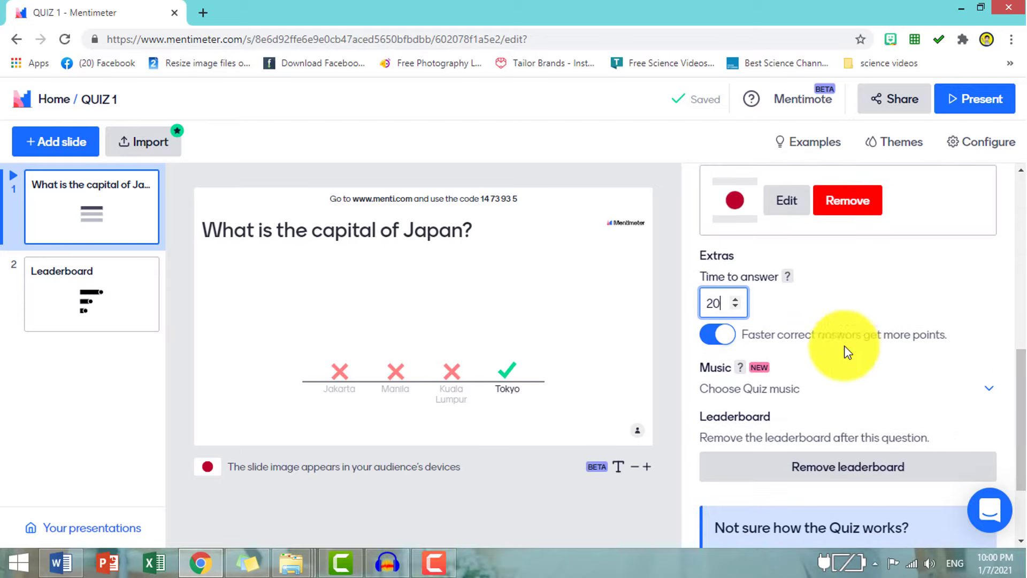
left_click(718, 347)
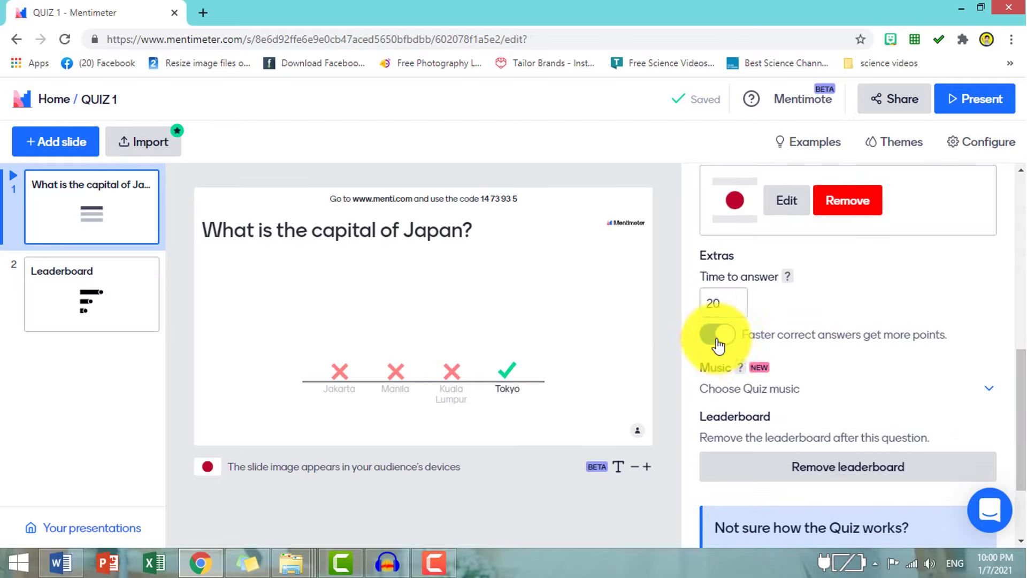
left_click(717, 346)
left_click(719, 339)
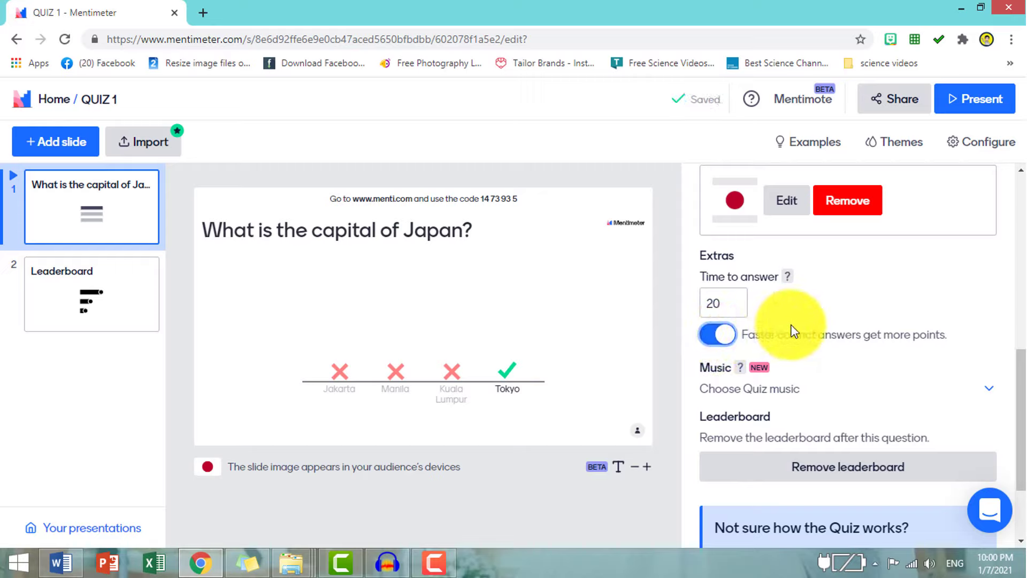
left_click(733, 338)
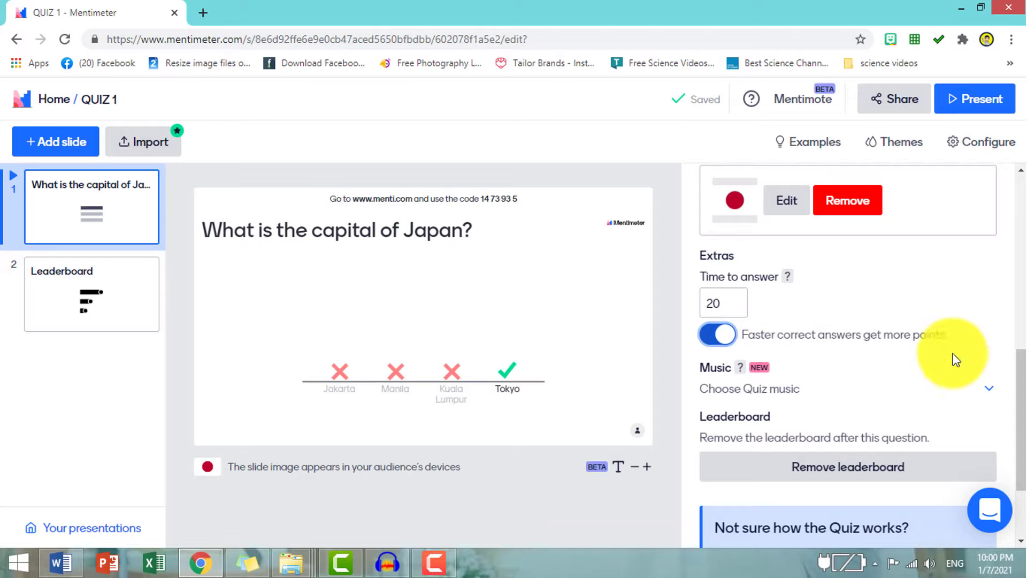
Choose the track "LADIES ON THE LOOSE" as the quiz music for the Japan question.
scroll(1019, 374, "down", 1)
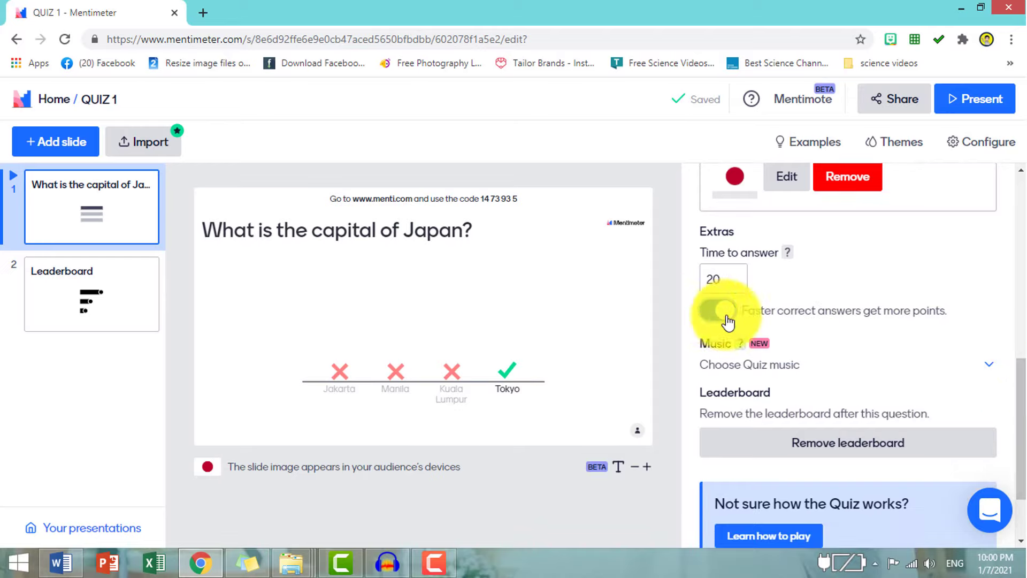
left_click_drag(1019, 378, 1024, 394)
scroll(1023, 393, "down", 1)
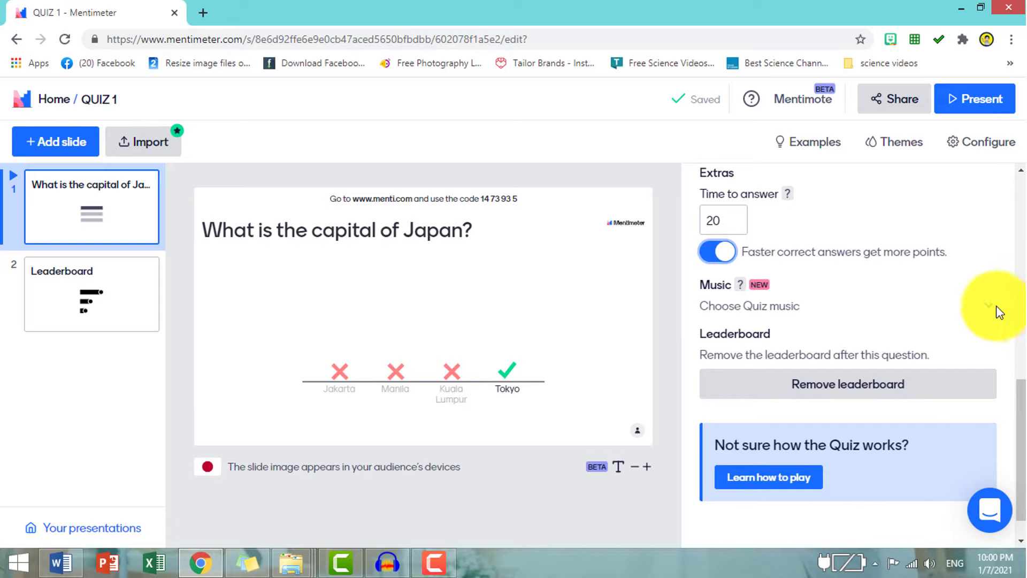
left_click(995, 314)
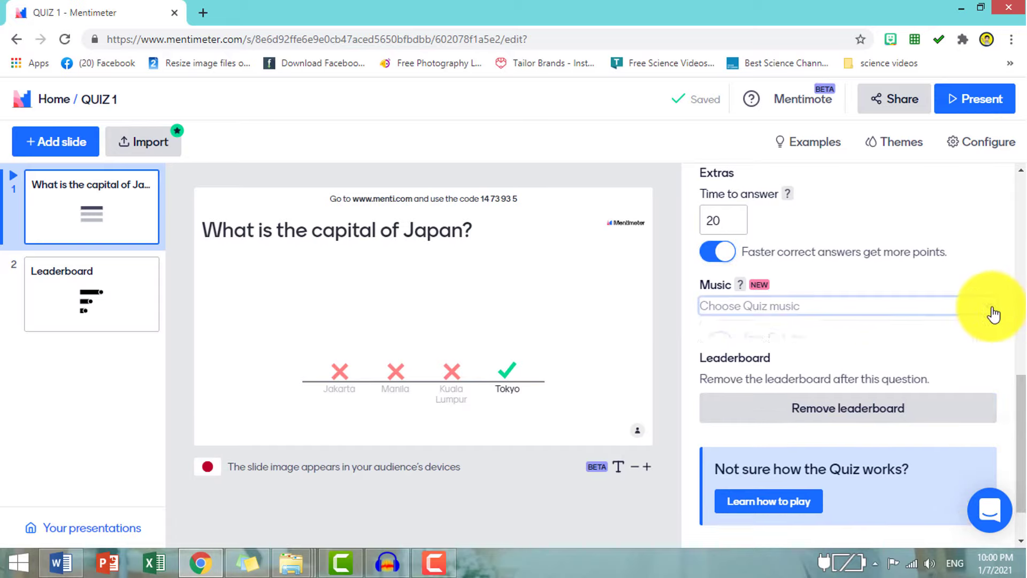
scroll(1019, 384, "down", 1)
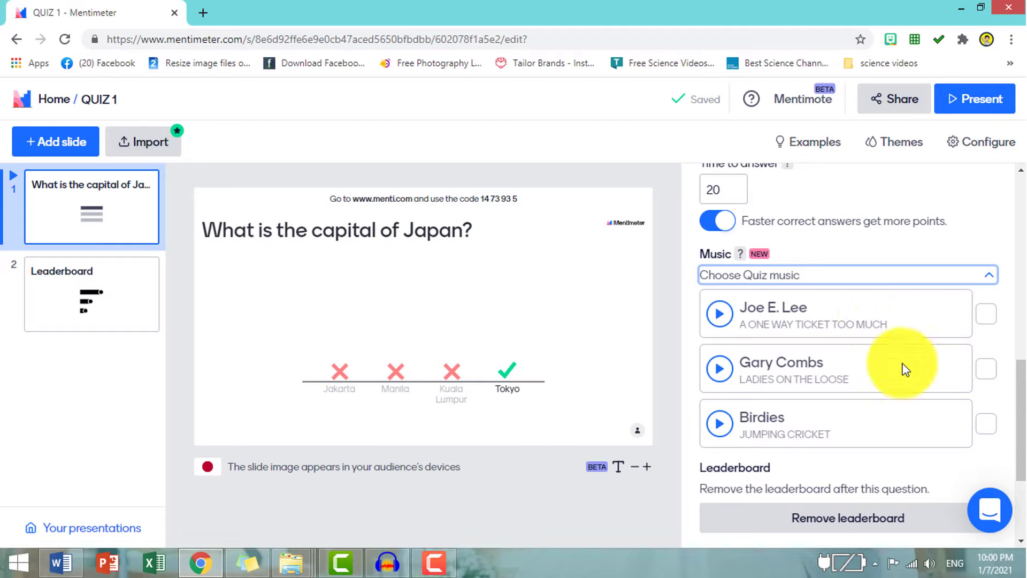
left_click(987, 371)
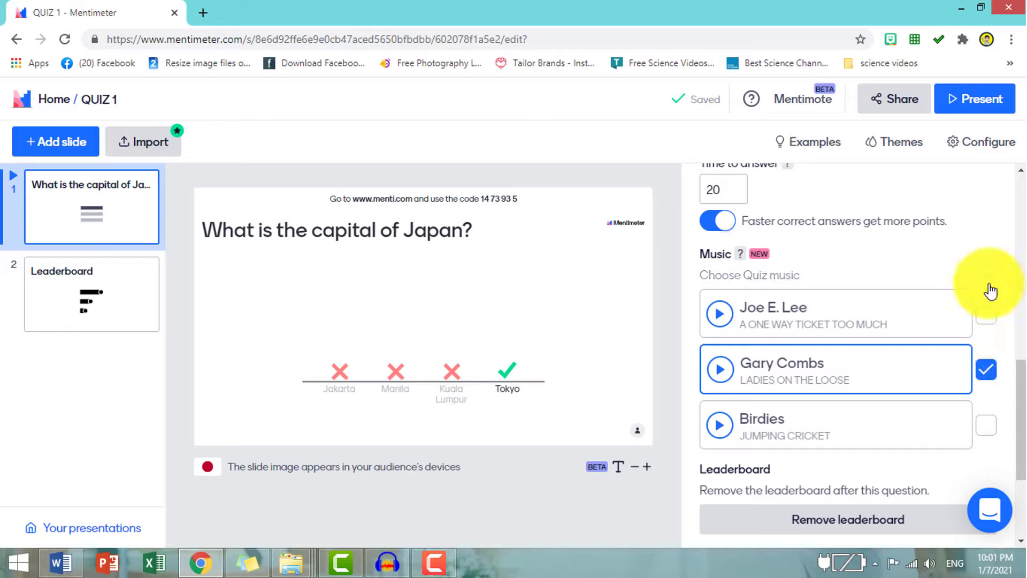
Check the question's leaderboard setting and view the Leaderboard slide that follows it.
scroll(1009, 393, "down", 2)
scroll(1010, 415, "down", 2)
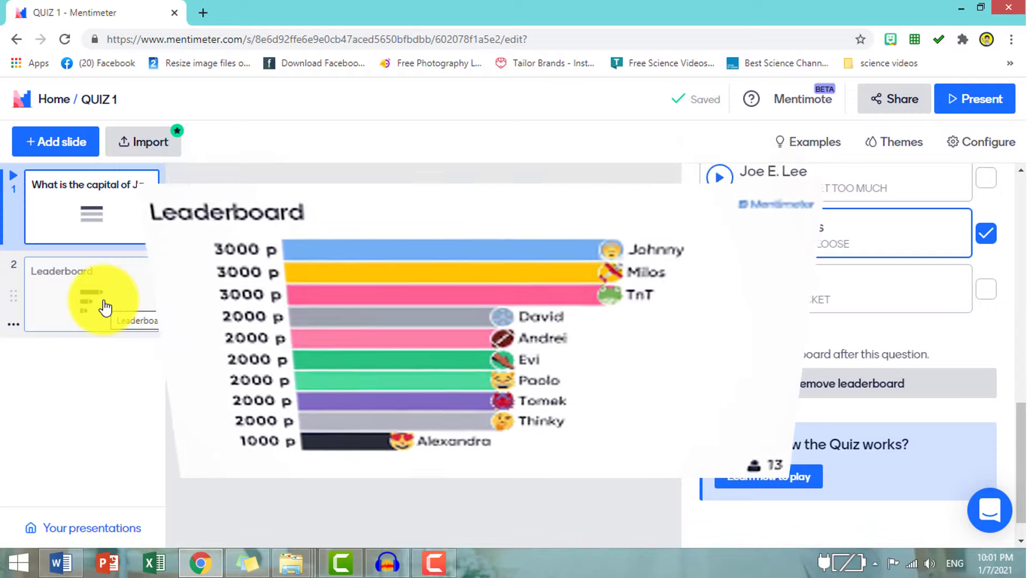
scroll(1009, 424, "down", 1)
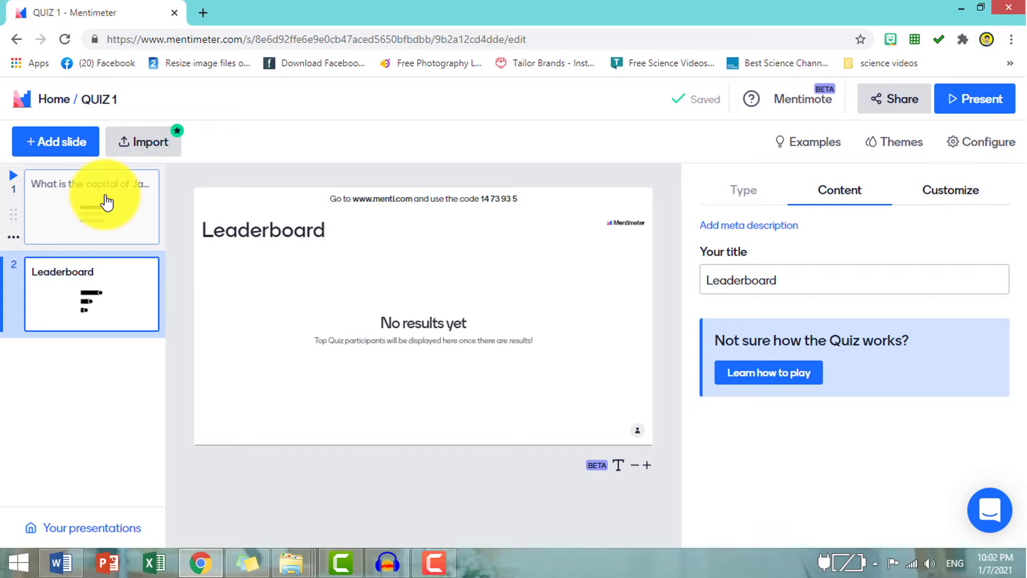
Add a new slide after the leaderboard using the Select Answer quiz type.
left_click(78, 152)
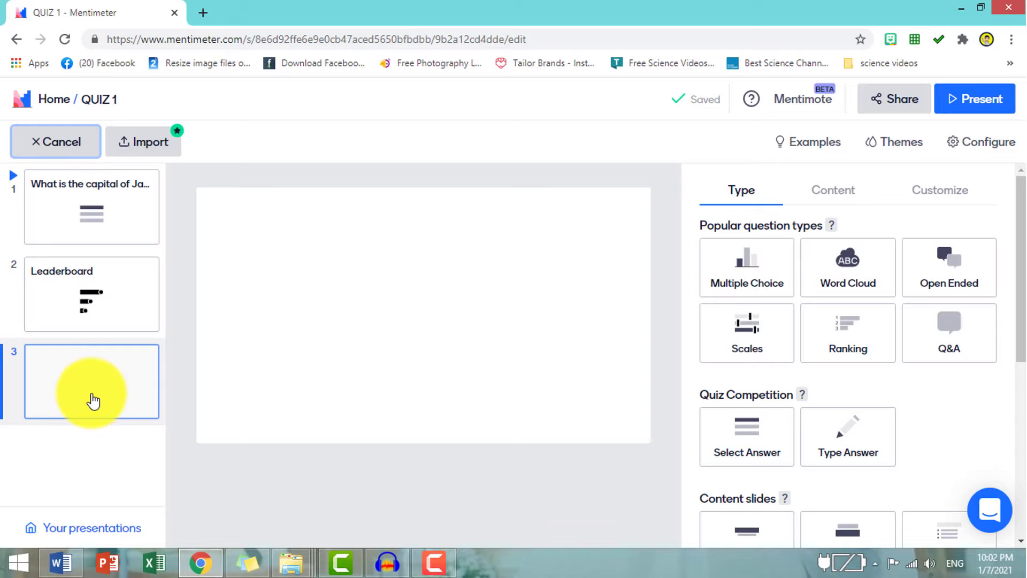
left_click_drag(1020, 329, 1023, 351)
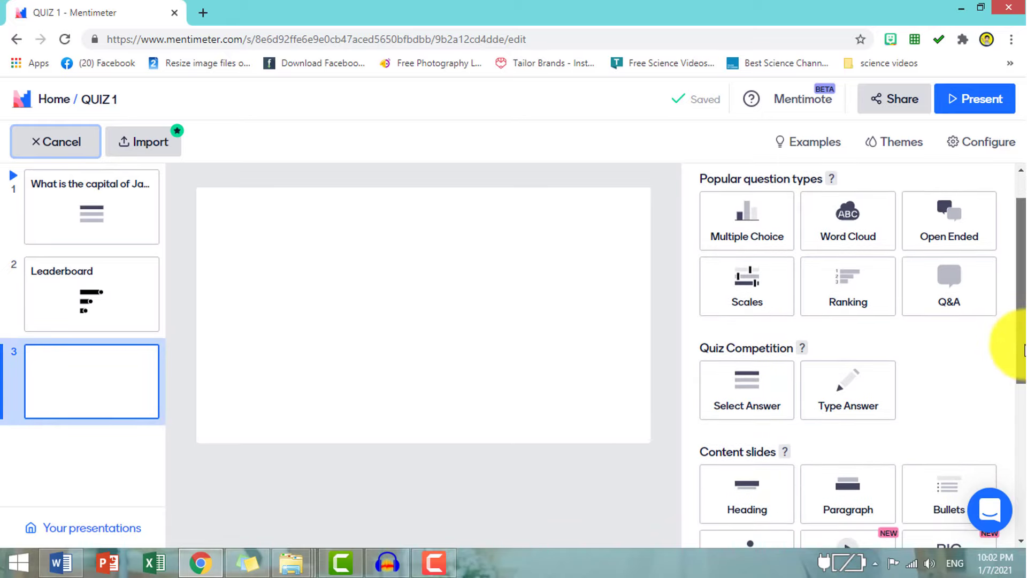
left_click(754, 396)
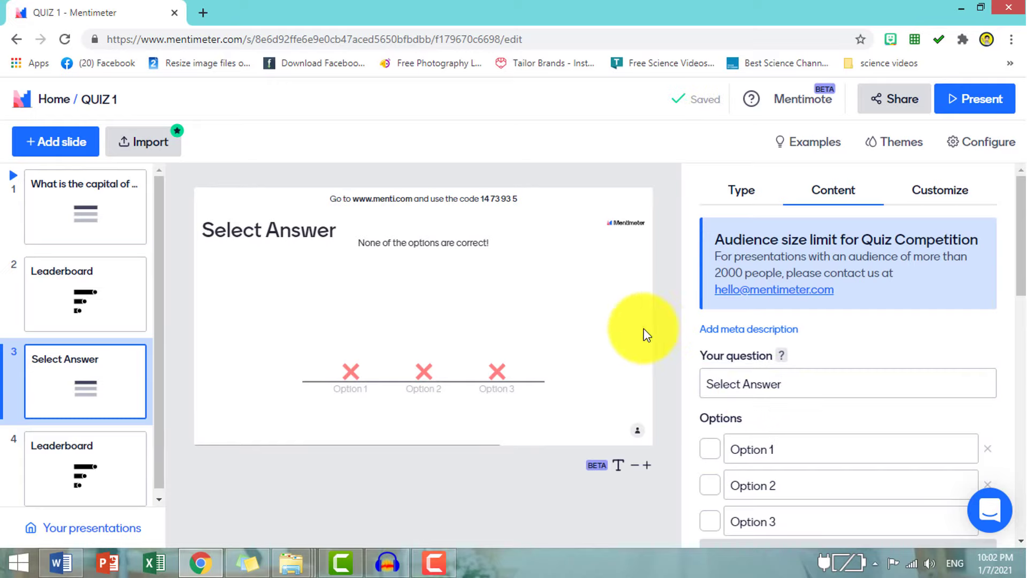
Enter "What is the capital of the Philippines?" as the new slide's question.
scroll(1009, 289, "down", 1)
left_click(813, 343)
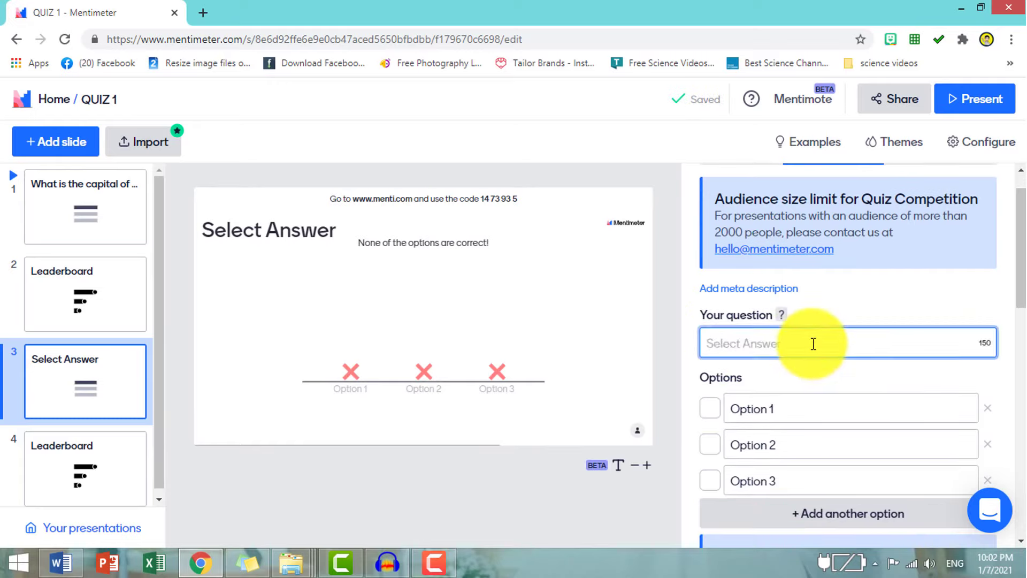
type("What")
type("is the capital of")
scroll(864, 384, "up", 1)
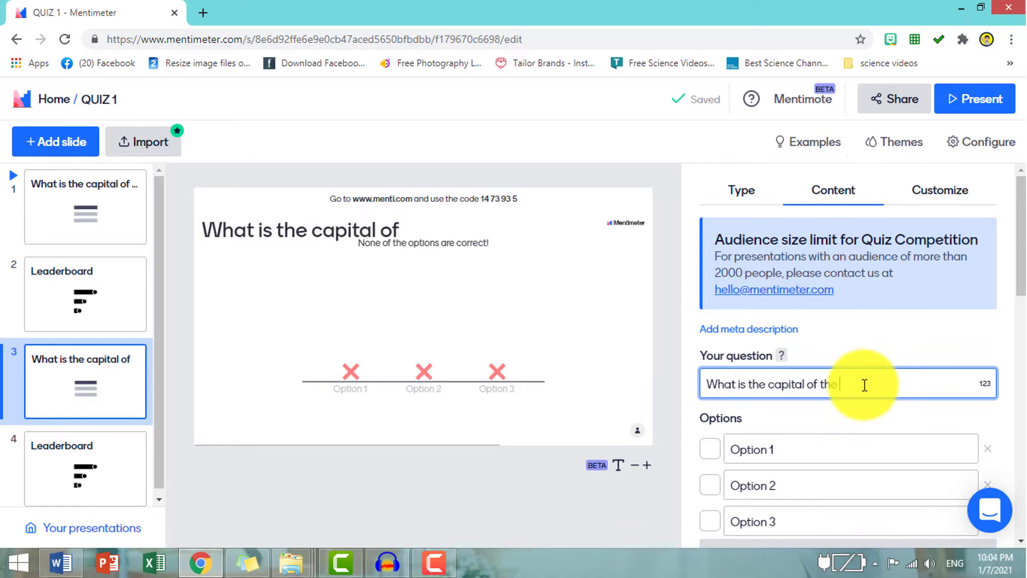
type("the Philippi")
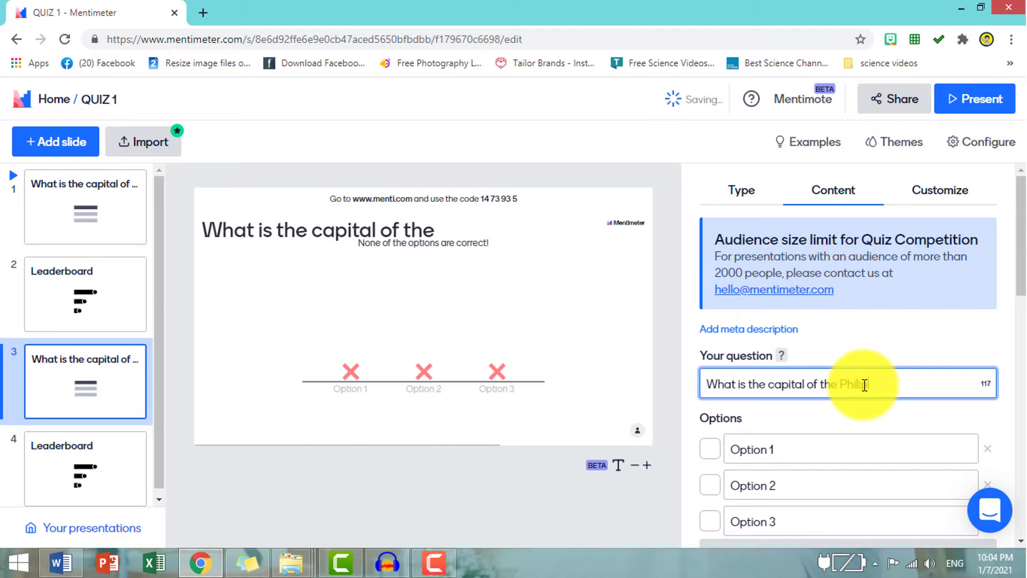
type("nes?")
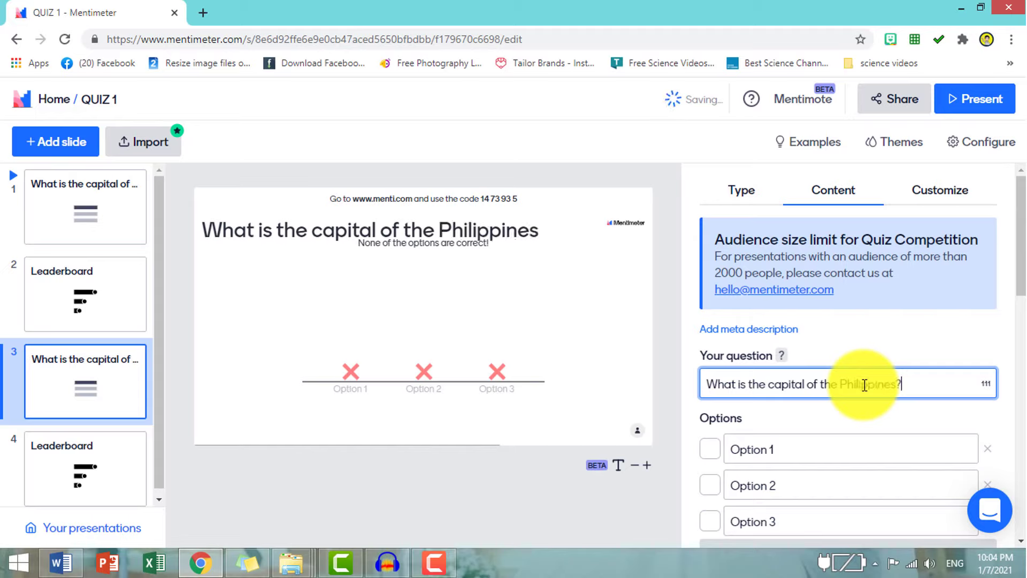
Fill in the first three answer options as Jakarta, Tokyo and Moscow.
scroll(1008, 323, "down", 2)
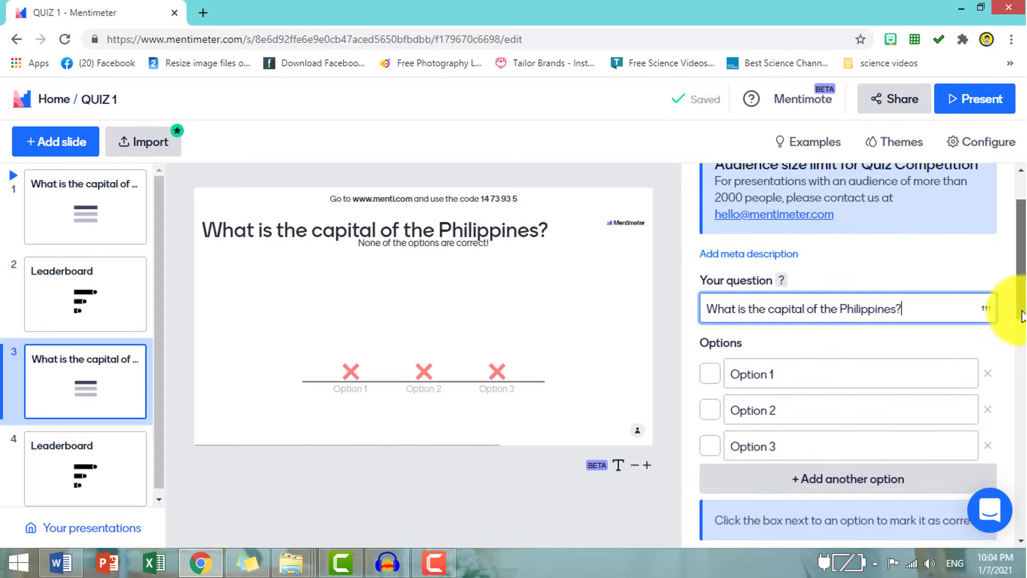
scroll(1022, 329, "down", 1)
left_click(832, 324)
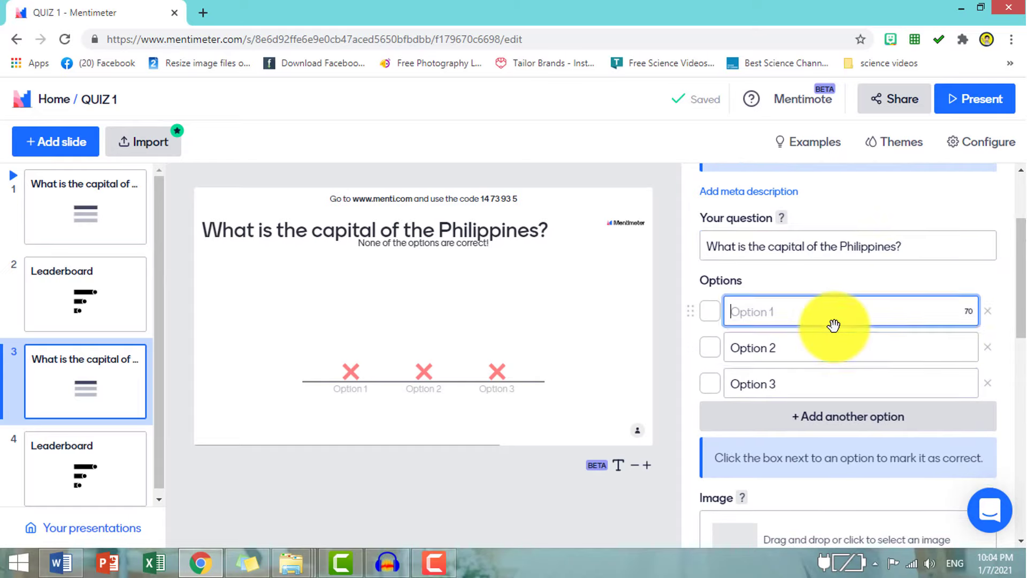
type("Jakarta")
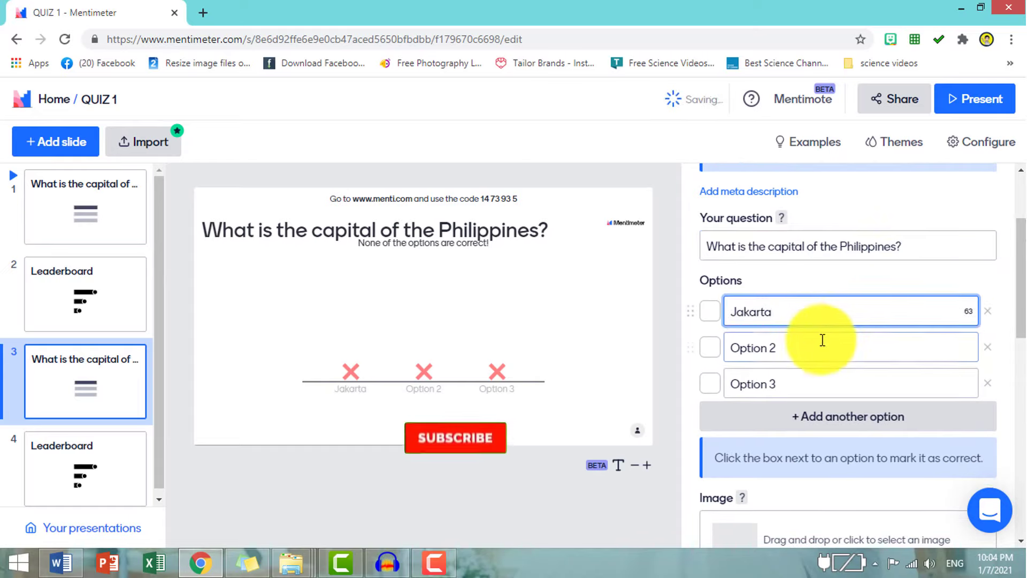
left_click(819, 345)
type("Tokyo")
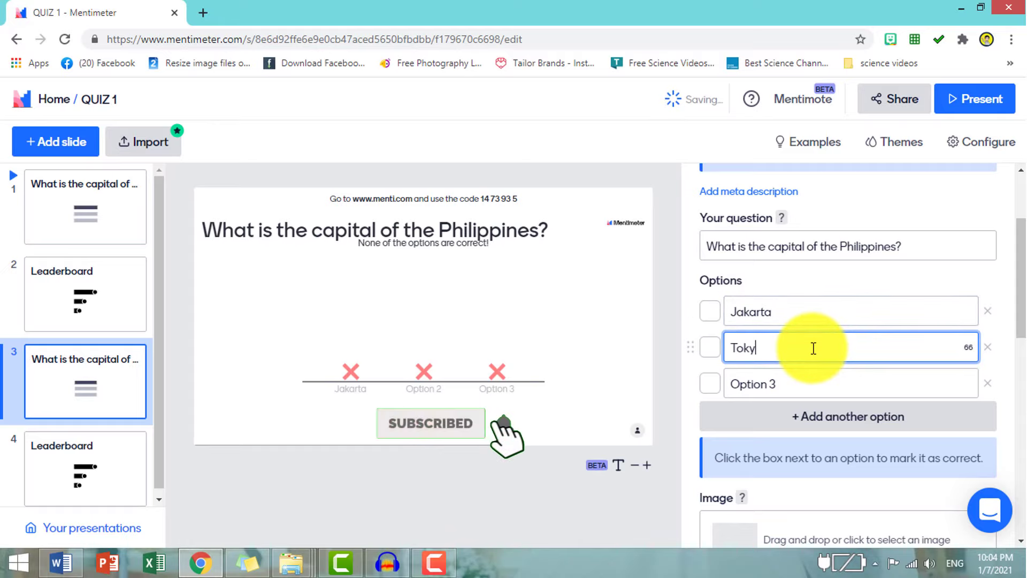
left_click(790, 389)
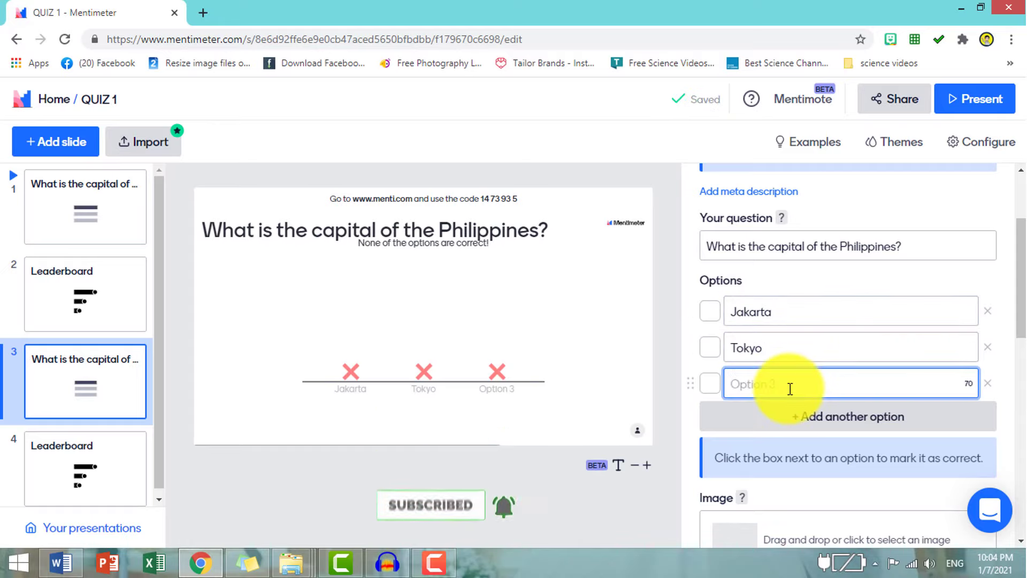
type("Mos")
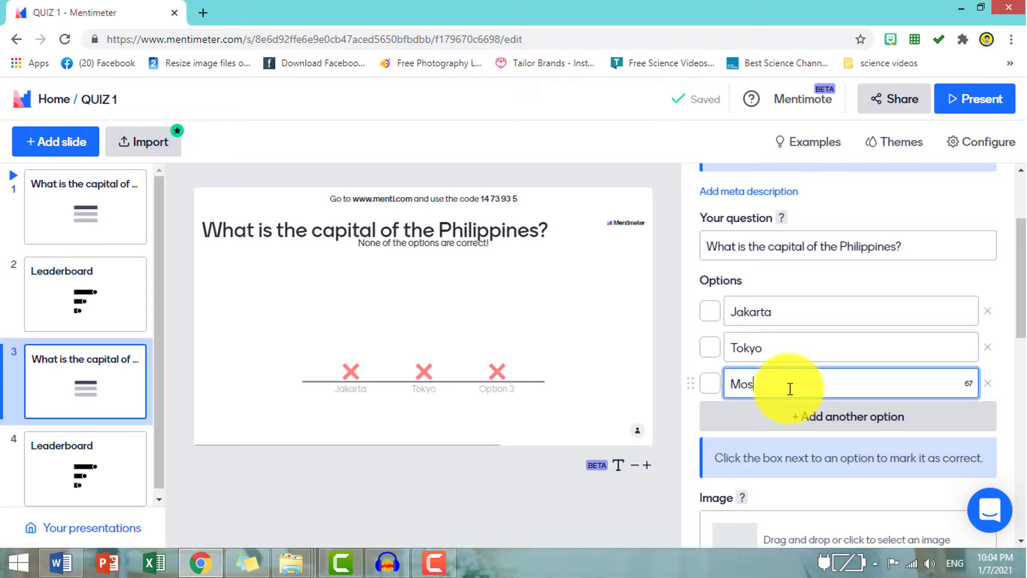
type("cow")
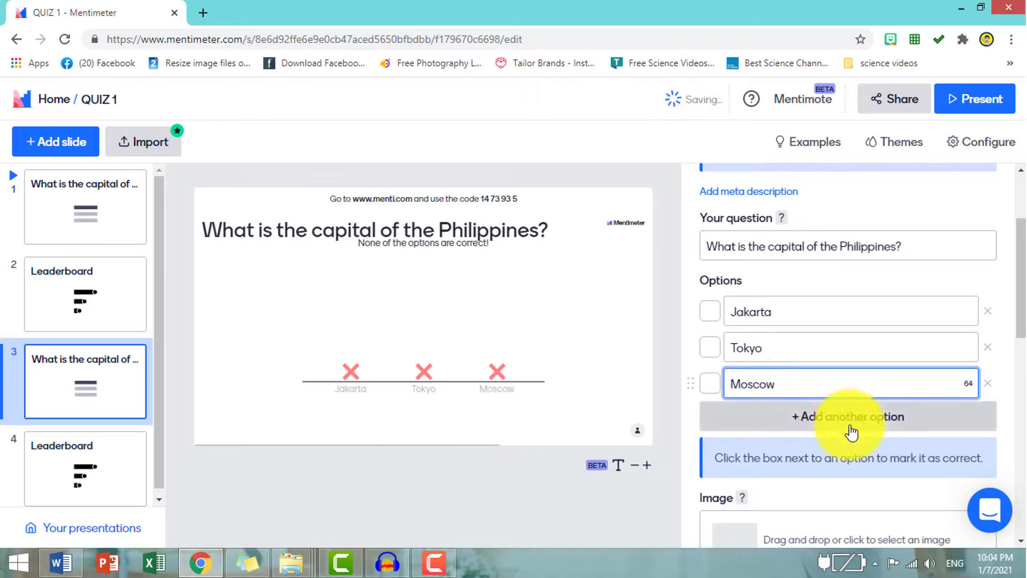
Add a fourth answer option named Manila and mark it as the correct answer.
scroll(1019, 311, "down", 1)
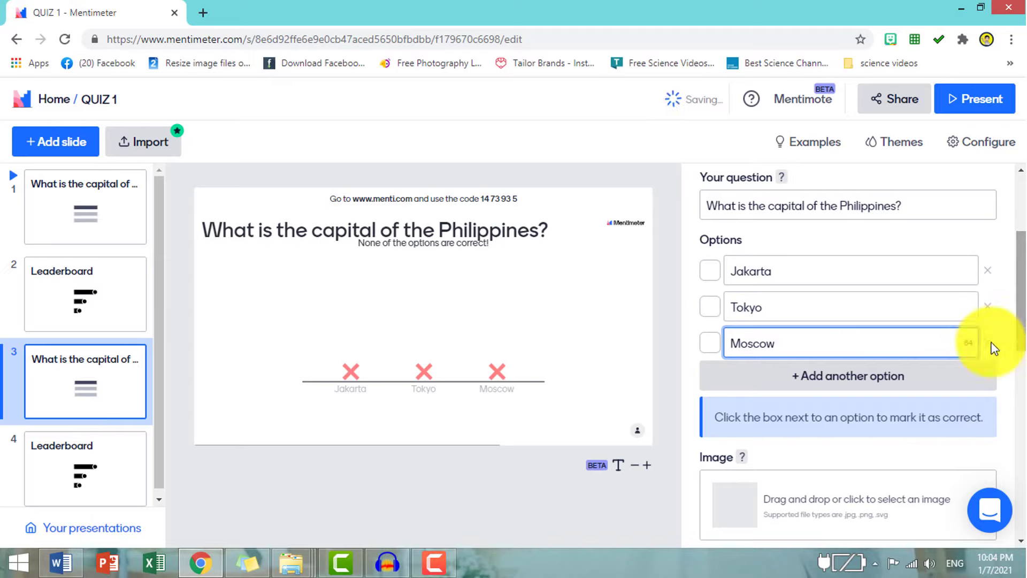
left_click(849, 387)
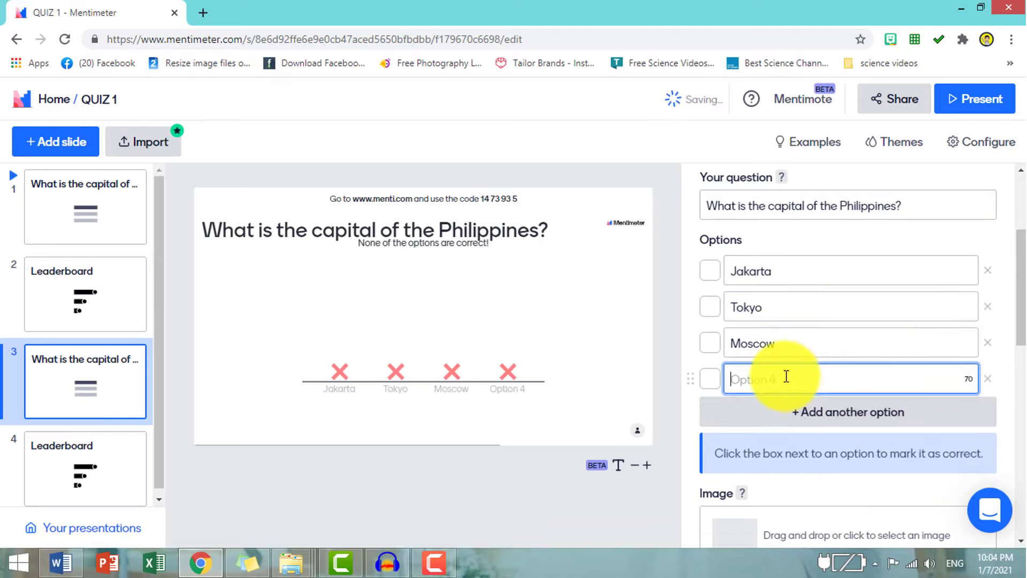
type("Manila")
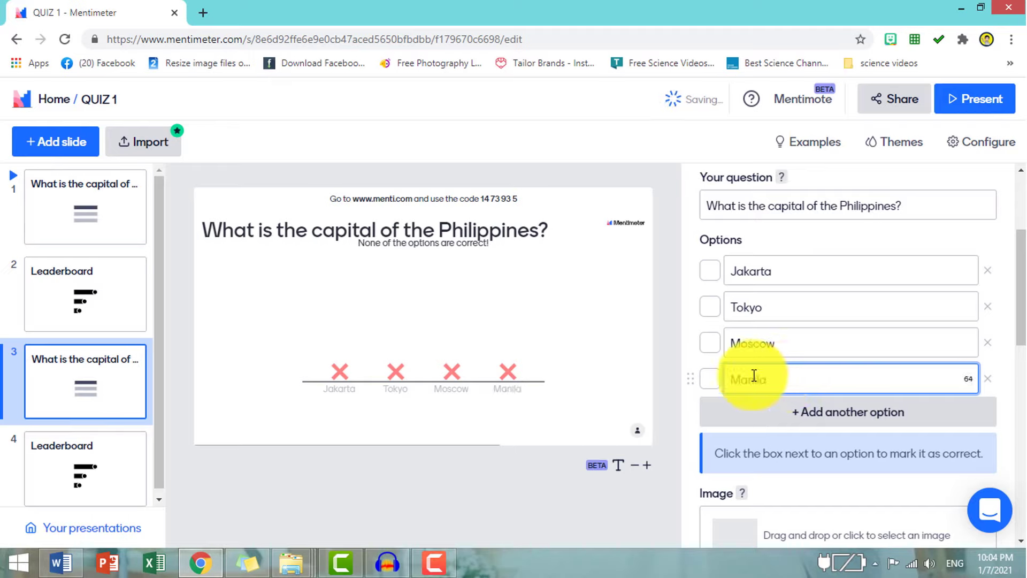
left_click(710, 378)
Set the Philippines question's time to answer to 20.
left_click_drag(1022, 327, 1024, 365)
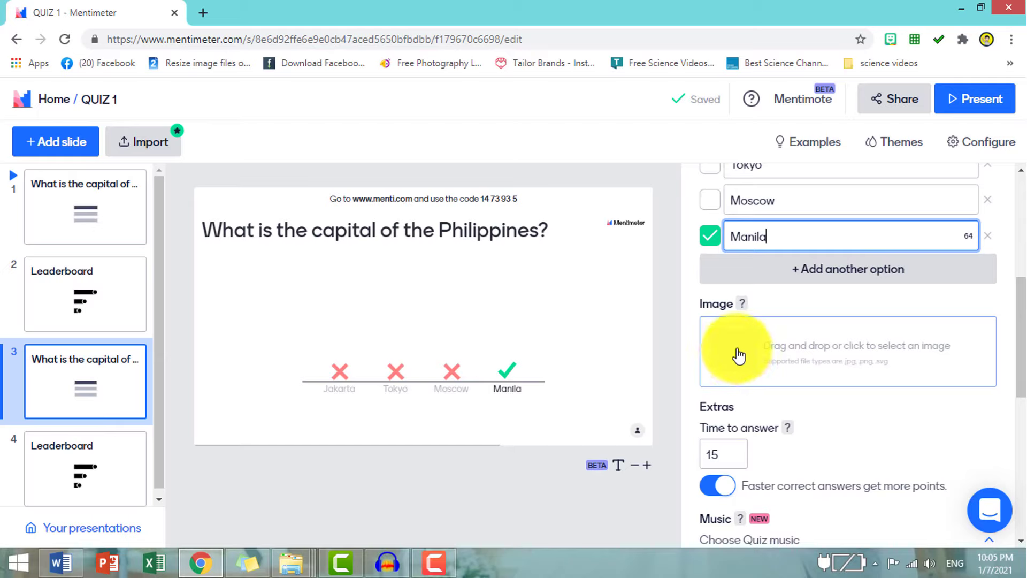
scroll(1020, 344, "down", 2)
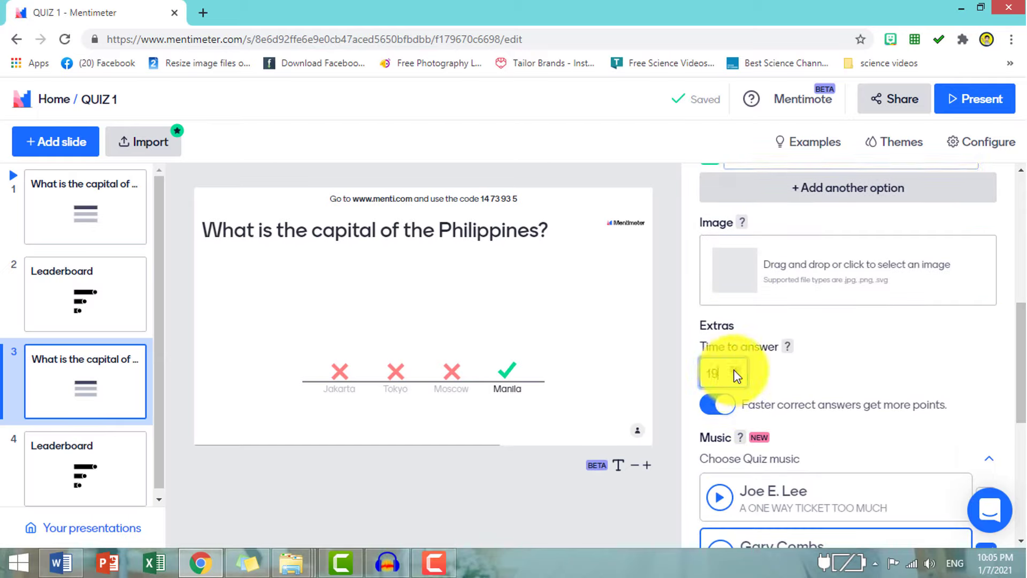
left_click(735, 370)
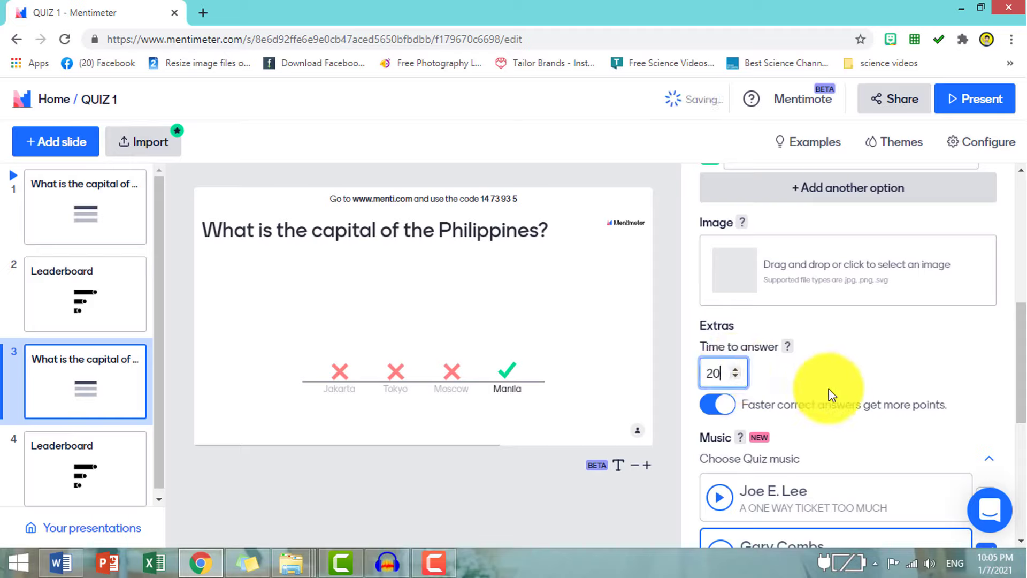
Review the Philippines question's music and leaderboard settings and the slide list.
scroll(829, 389, "down", 2)
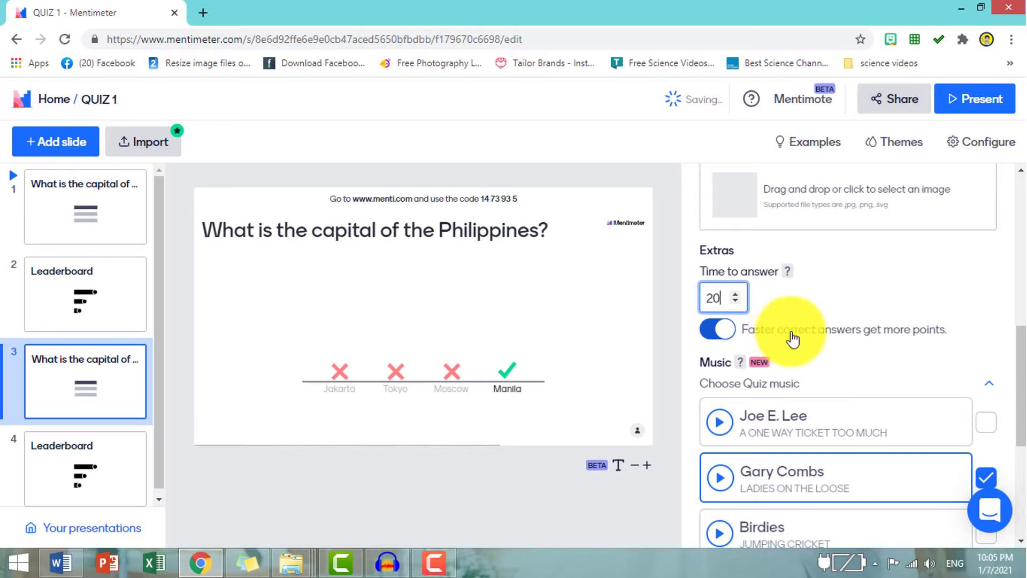
scroll(904, 375, "down", 2)
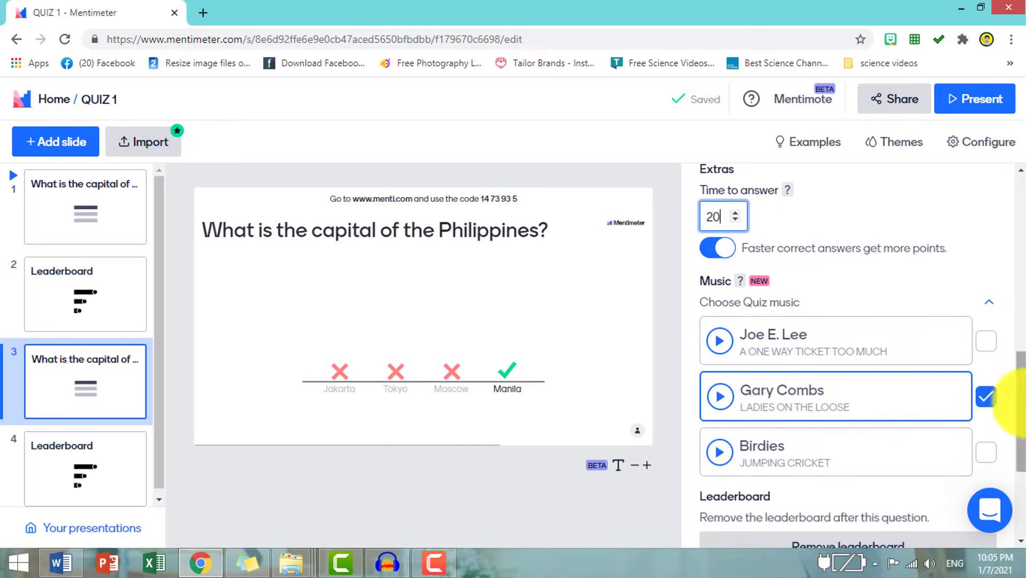
scroll(1023, 448, "down", 4)
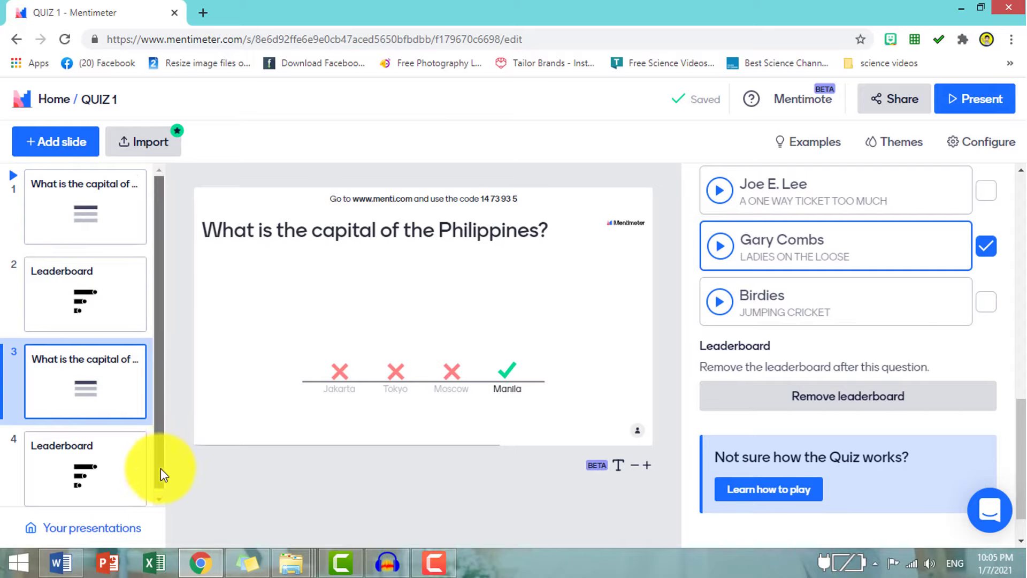
scroll(155, 474, "down", 1)
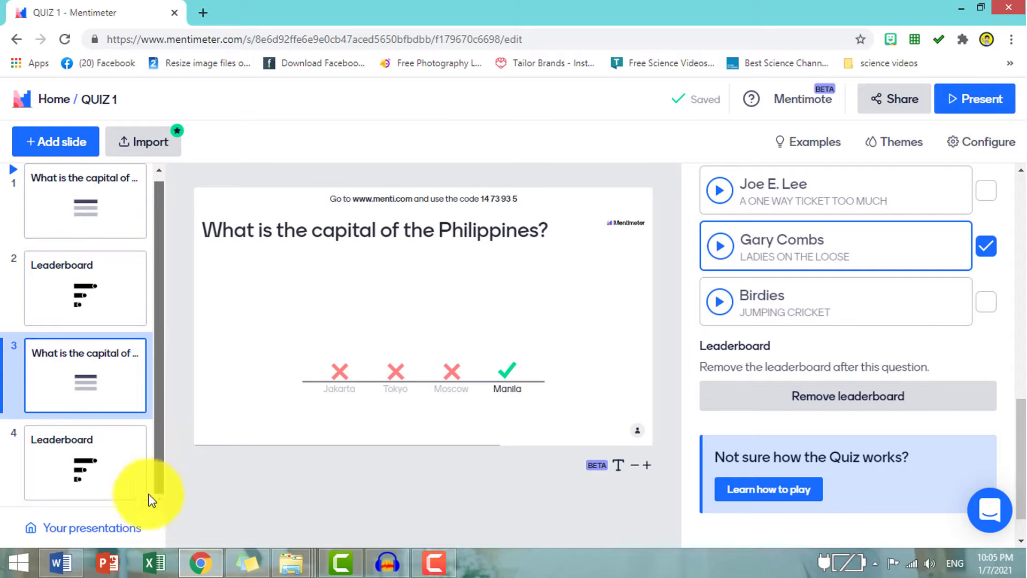
Select the leaderboard slide after the Philippines question and start adding another slide.
left_click(118, 467)
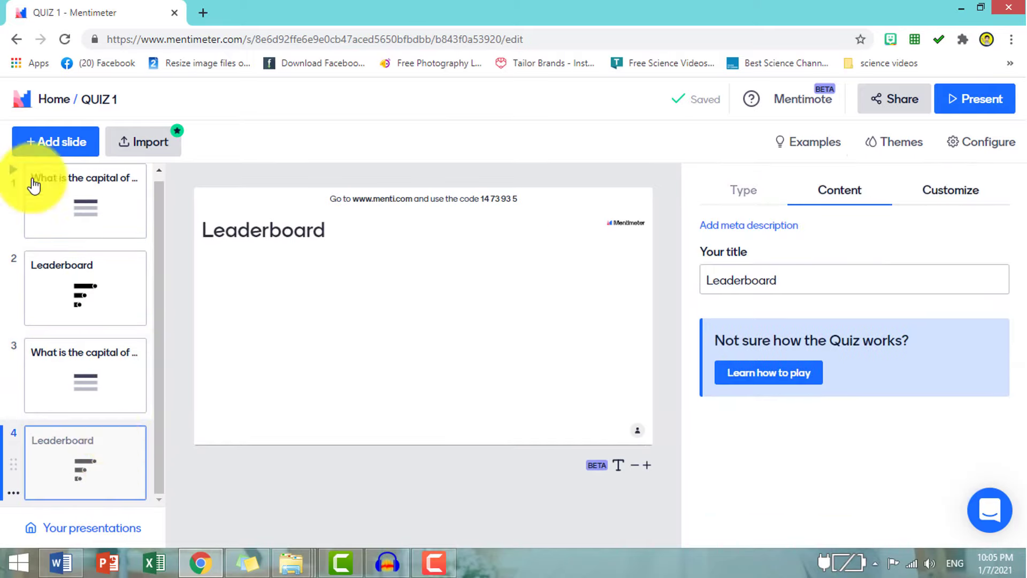
left_click(50, 142)
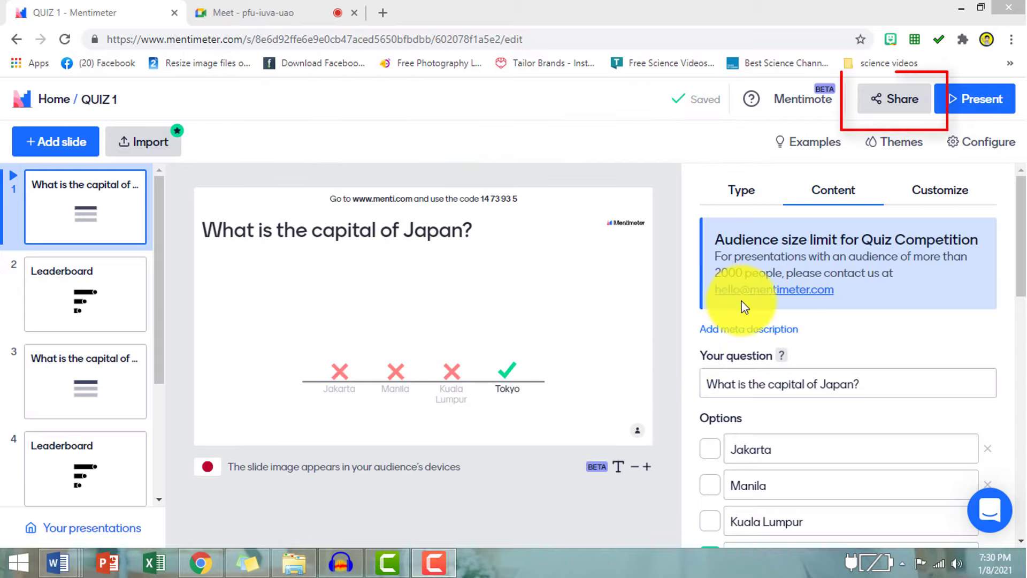
Check the quiz's voting code in the sharing options and copy its voting link.
left_click(916, 103)
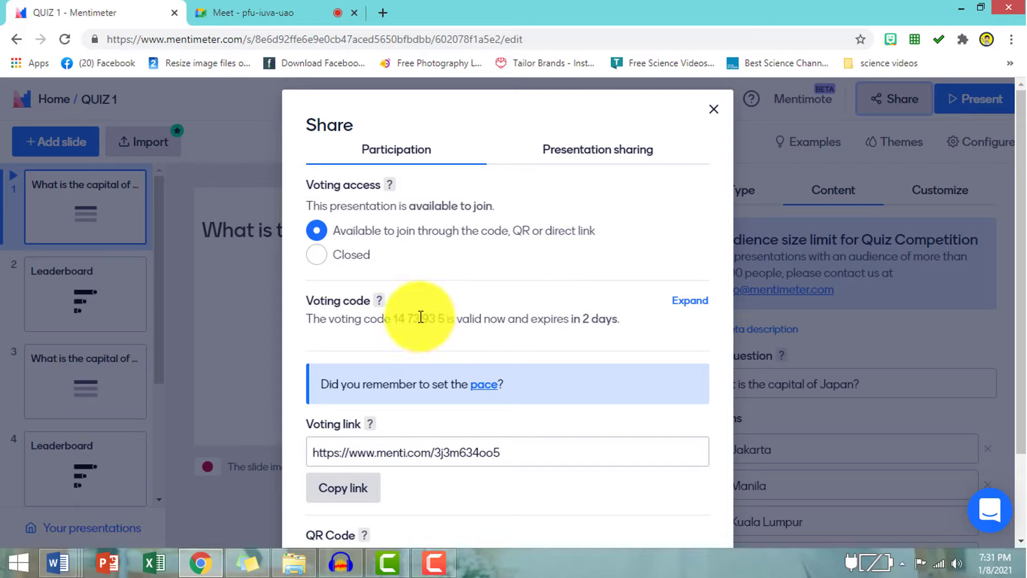
left_click_drag(395, 320, 445, 321)
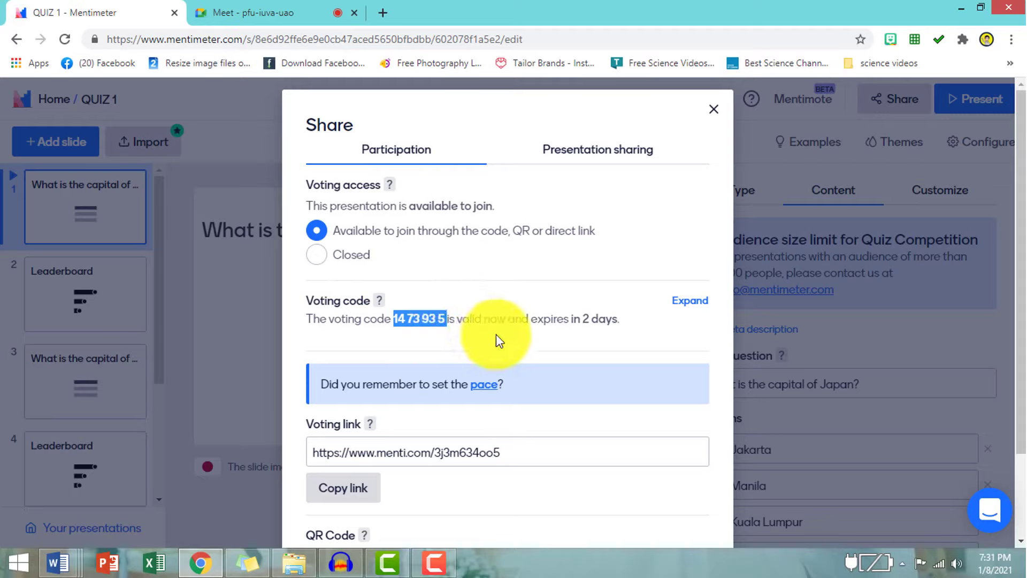
left_click(476, 327)
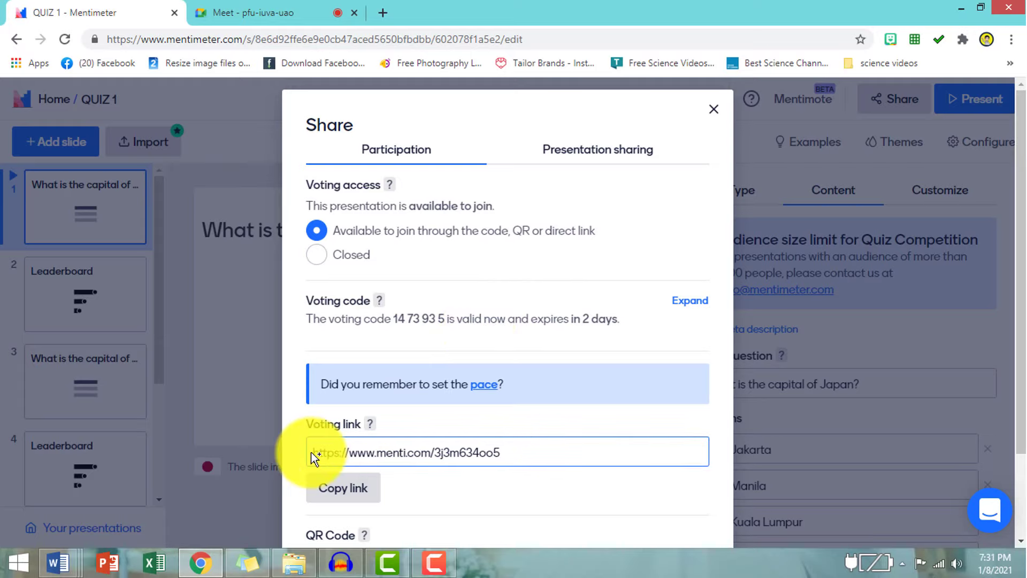
left_click(371, 489)
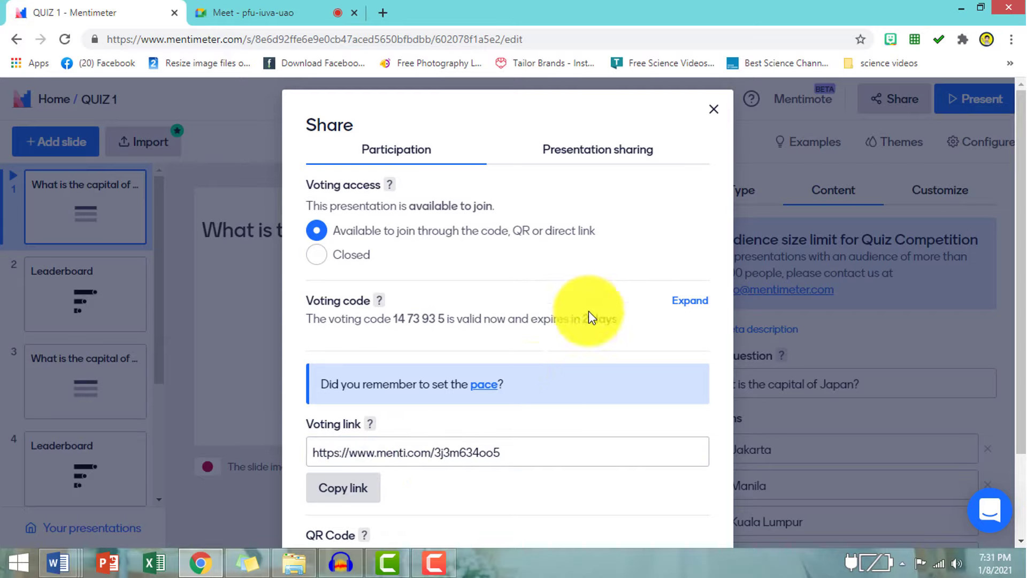
left_click(714, 109)
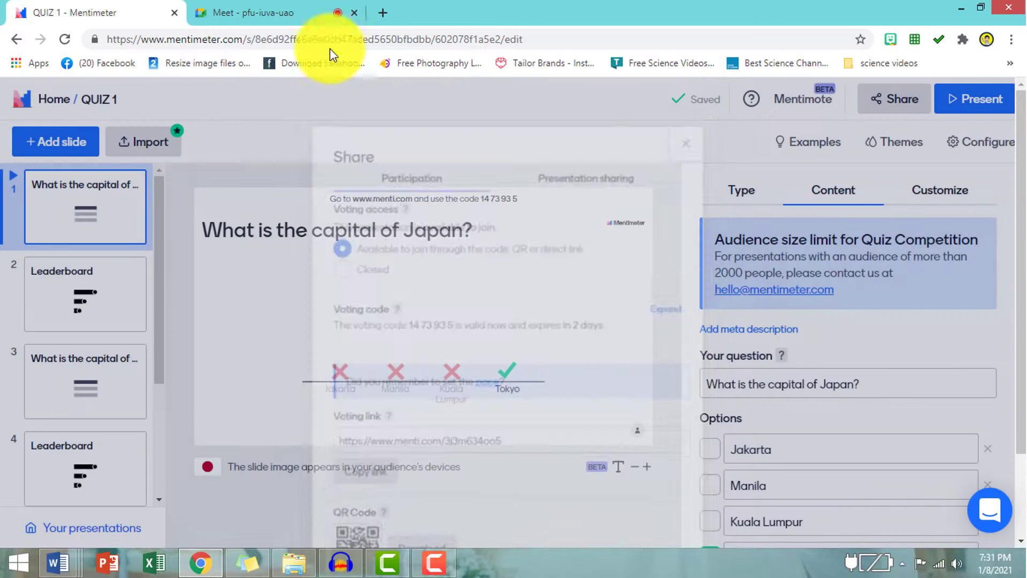
Switch to the Google Meet call and post the voting link and the message "Click the link for our Quiz." in the chat.
left_click(274, 7)
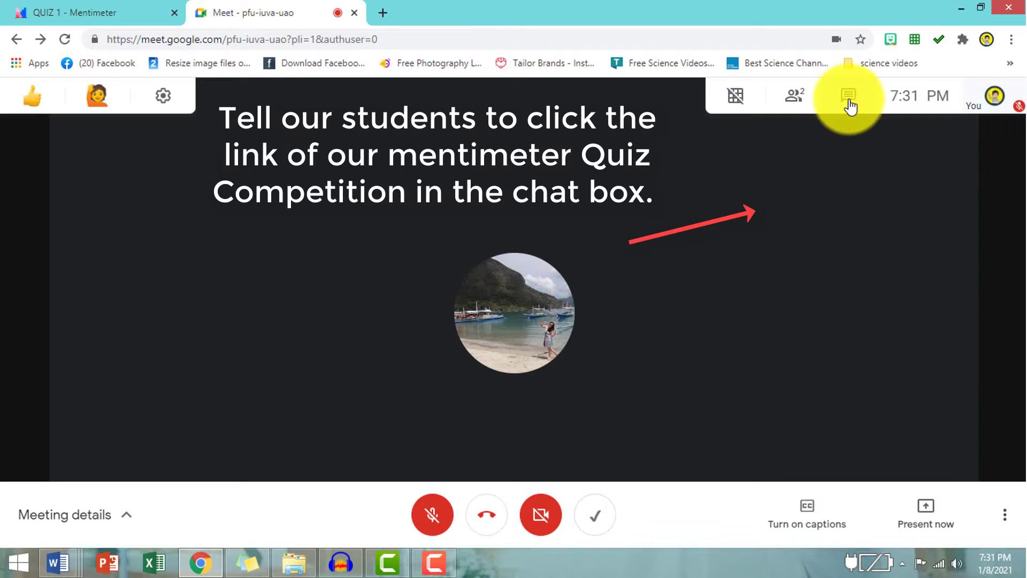
left_click(848, 521)
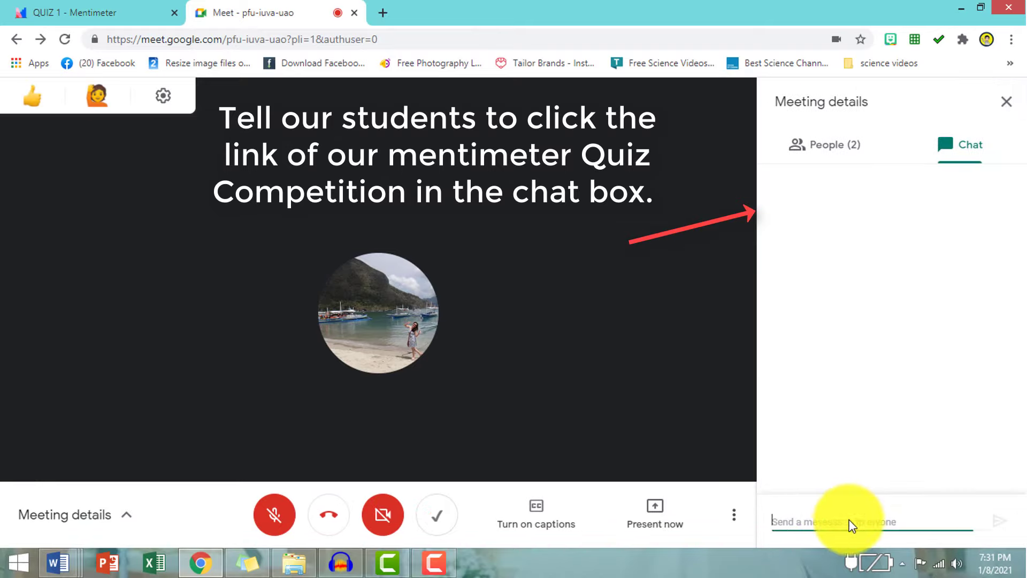
right_click(840, 520)
left_click(897, 401)
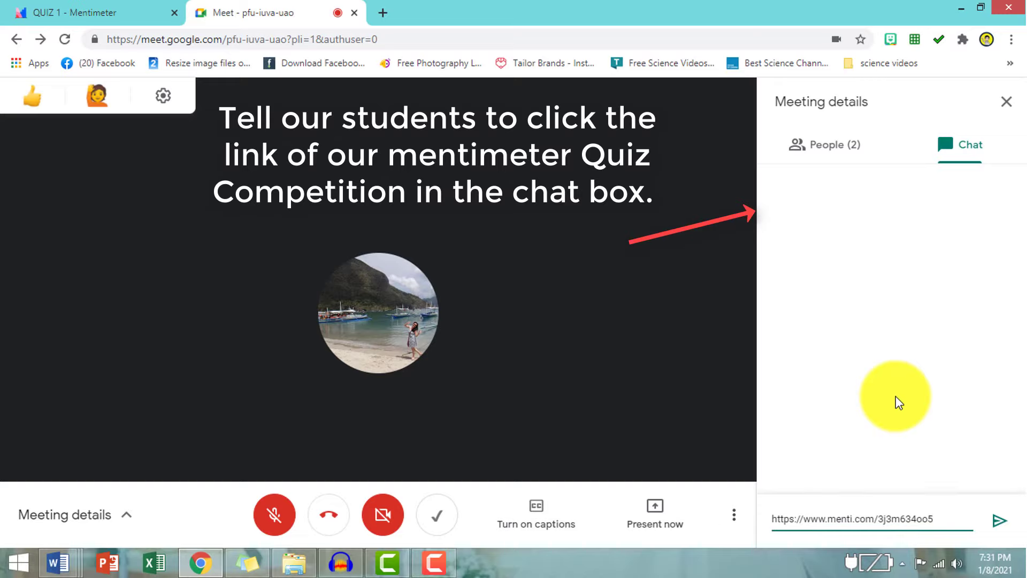
key("Return")
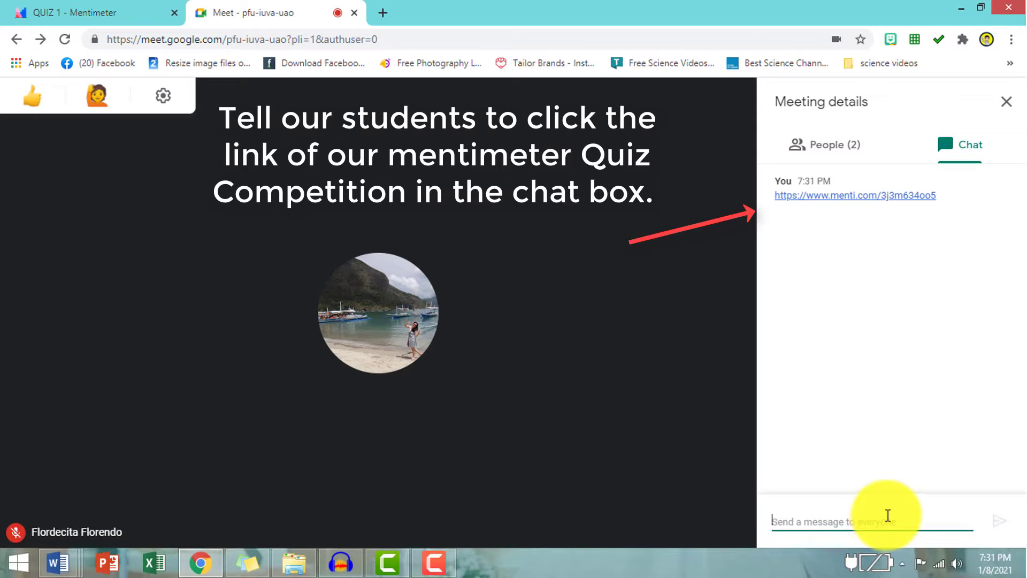
type("Click the link for our Quiz")
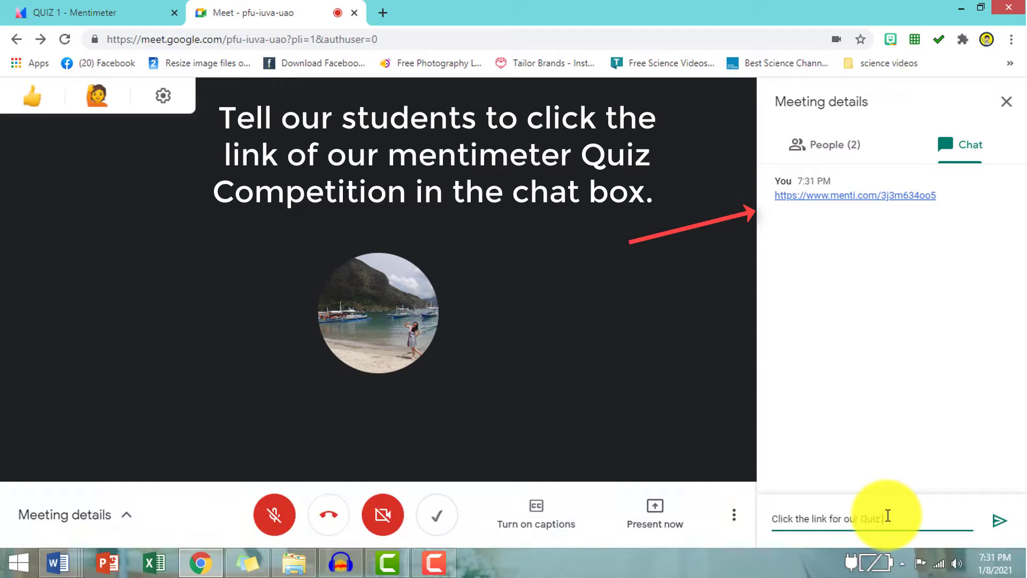
key("Return")
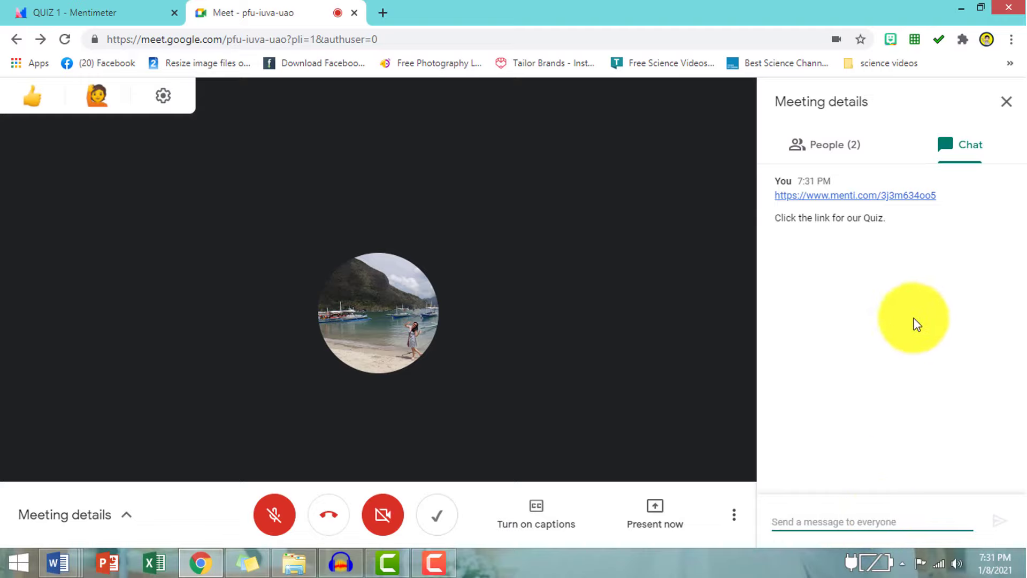
Open the voting link from the meeting chat, and start presenting QUIZ 1 from the Mentimeter editor.
left_click(920, 196)
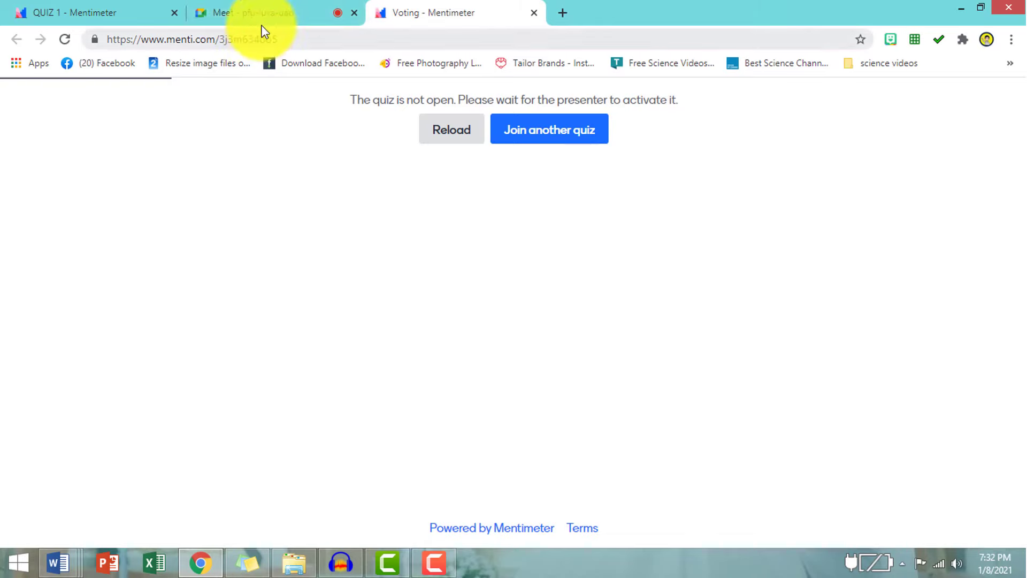
left_click(106, 7)
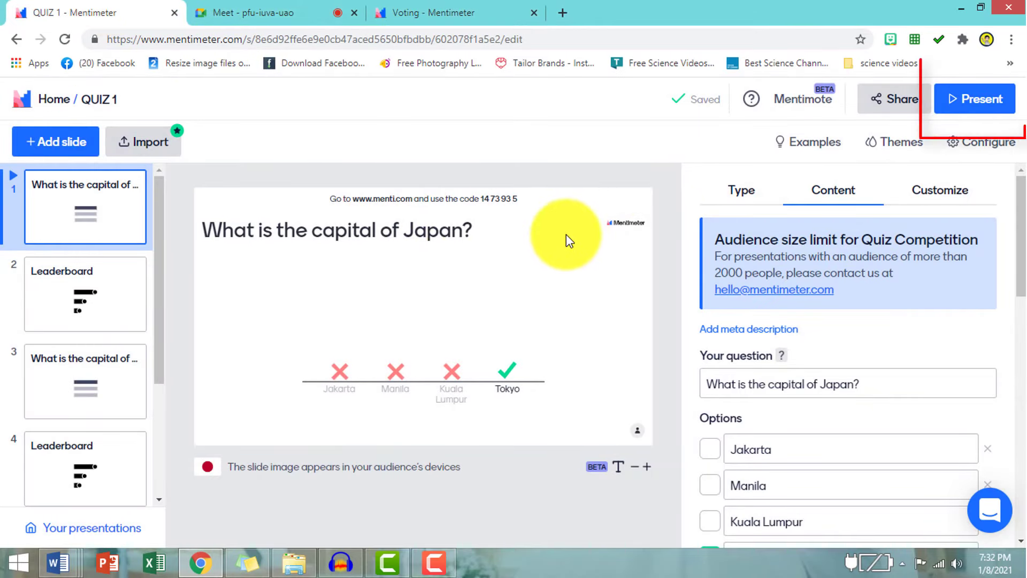
left_click(980, 107)
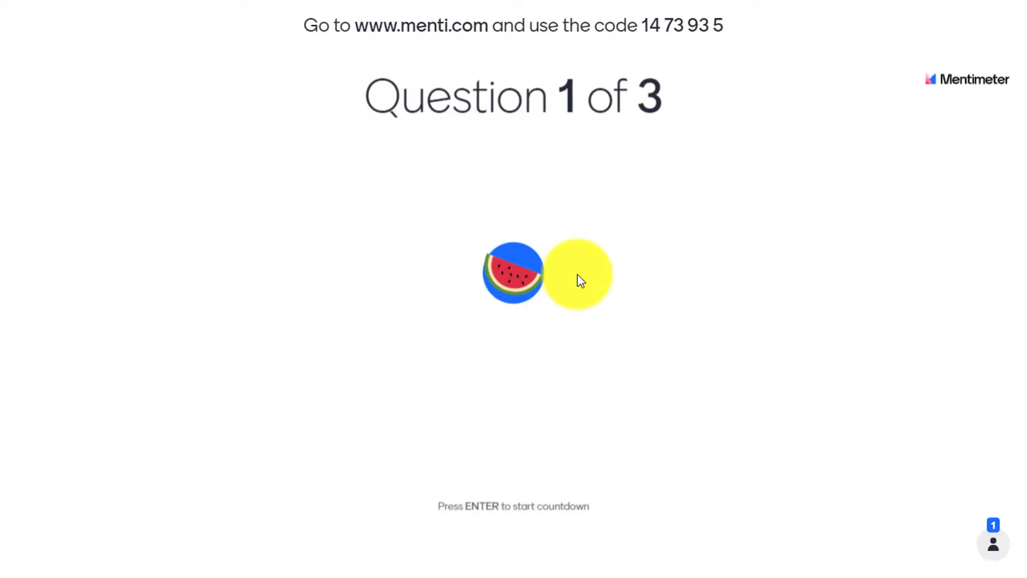
Leave the full-screen presentation and join the quiz on the voting page under the suggested player name.
key("Escape")
left_click(449, 12)
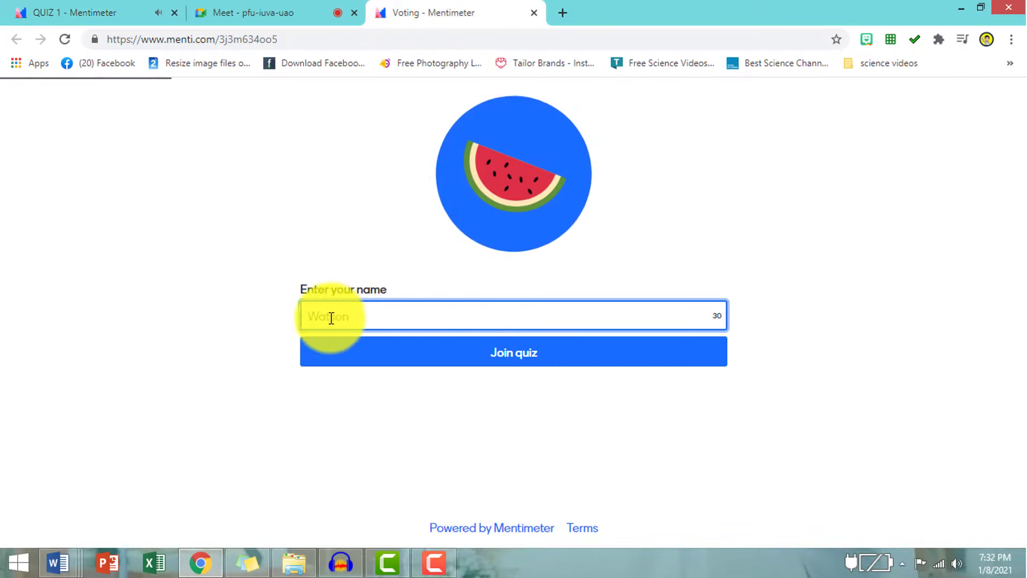
type("Watson")
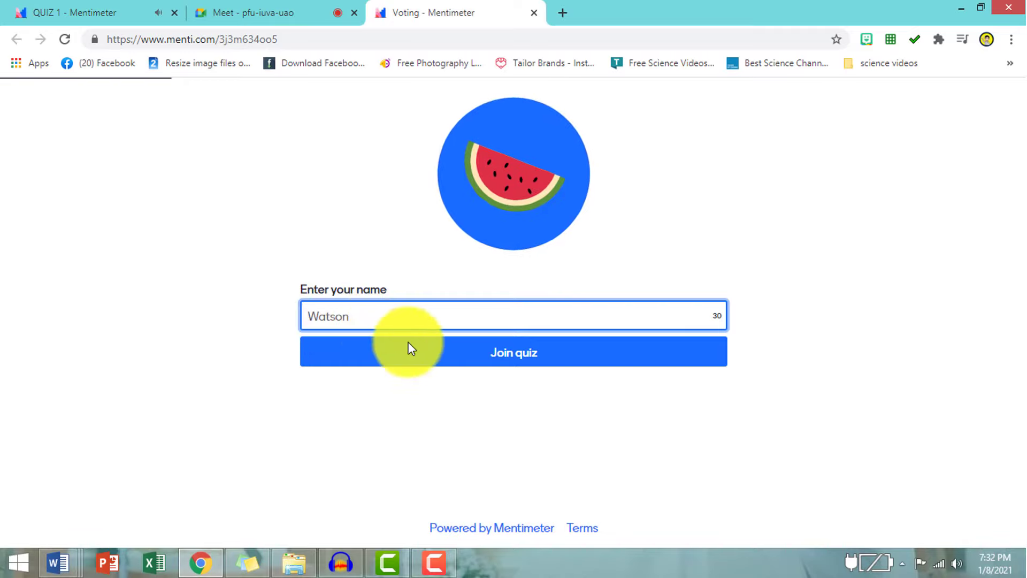
left_click(560, 363)
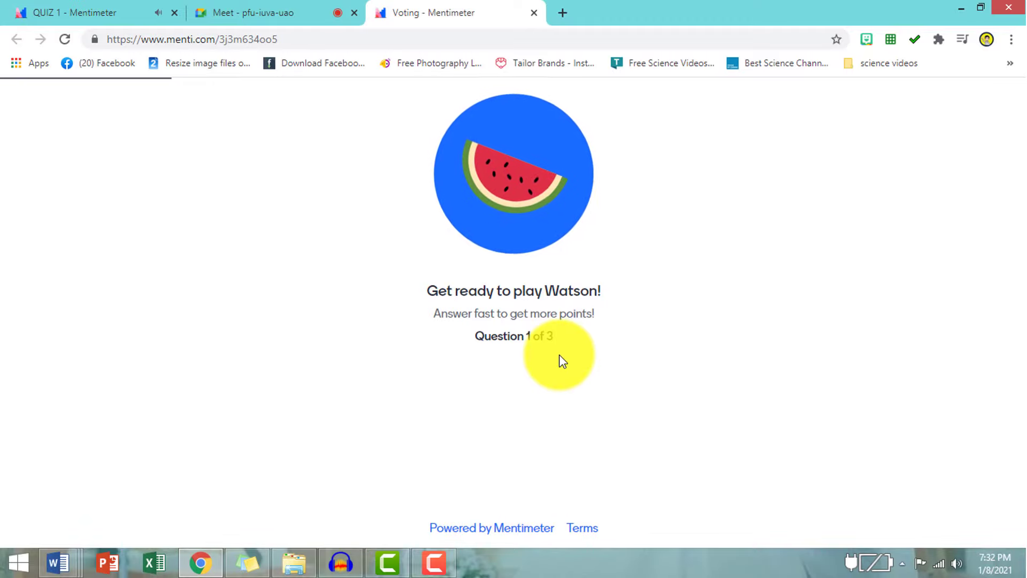
Return to the QUIZ 1 presentation and start the countdown for question 1.
left_click(57, 7)
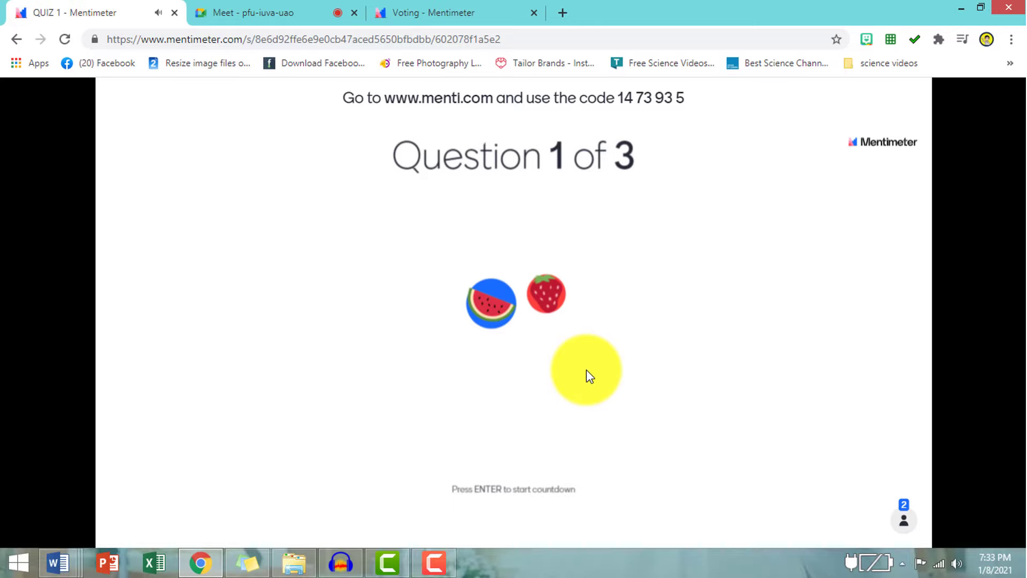
key("Return")
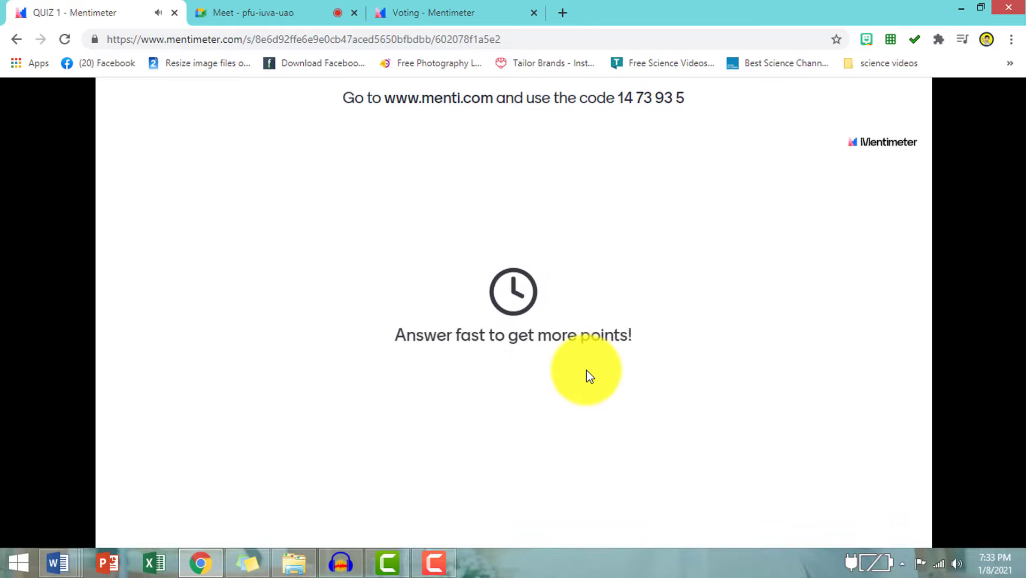
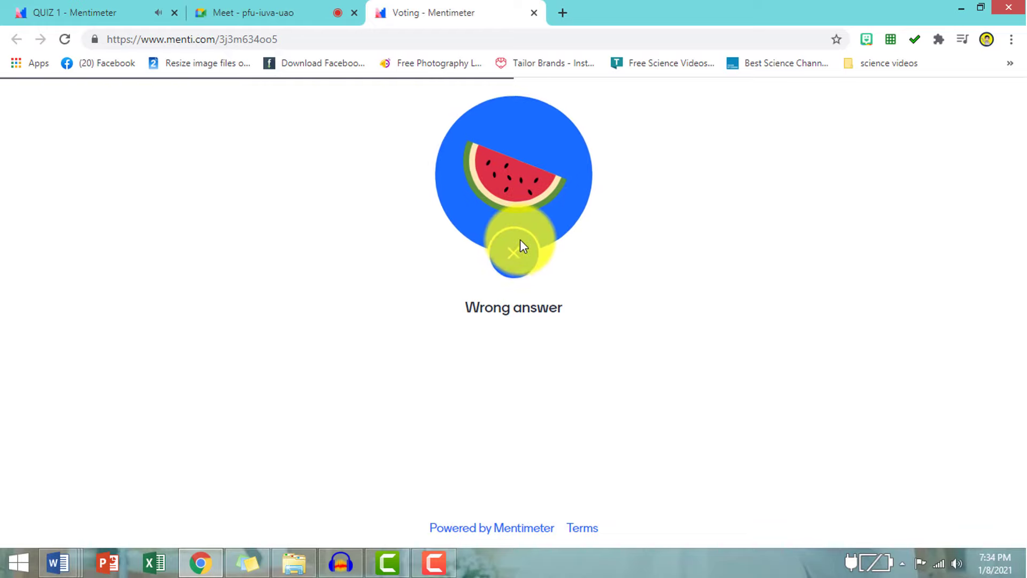
Return to the presentation, show the leaderboard after the Philippines question and advance to question 3.
left_click(140, 16)
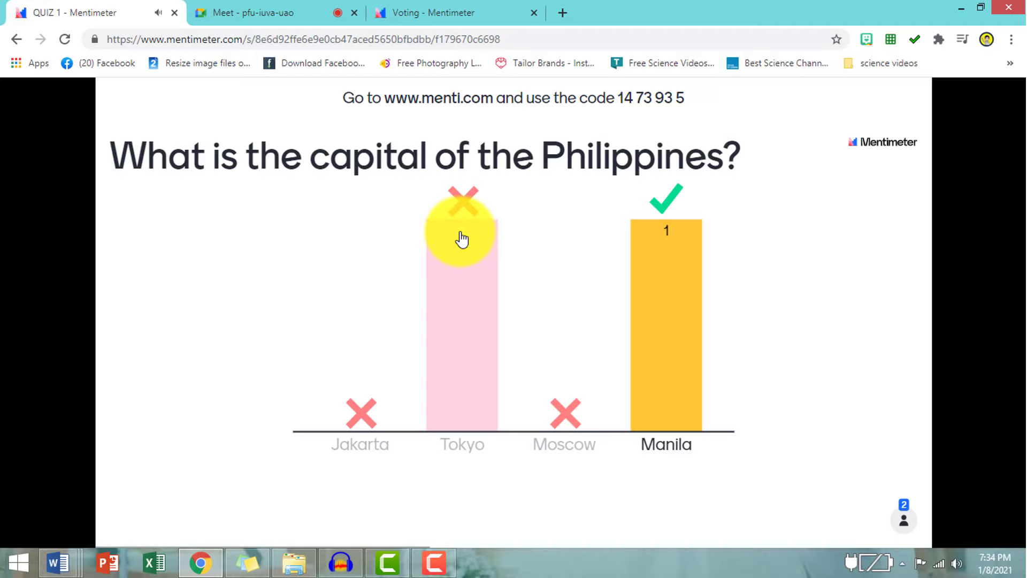
key("Right")
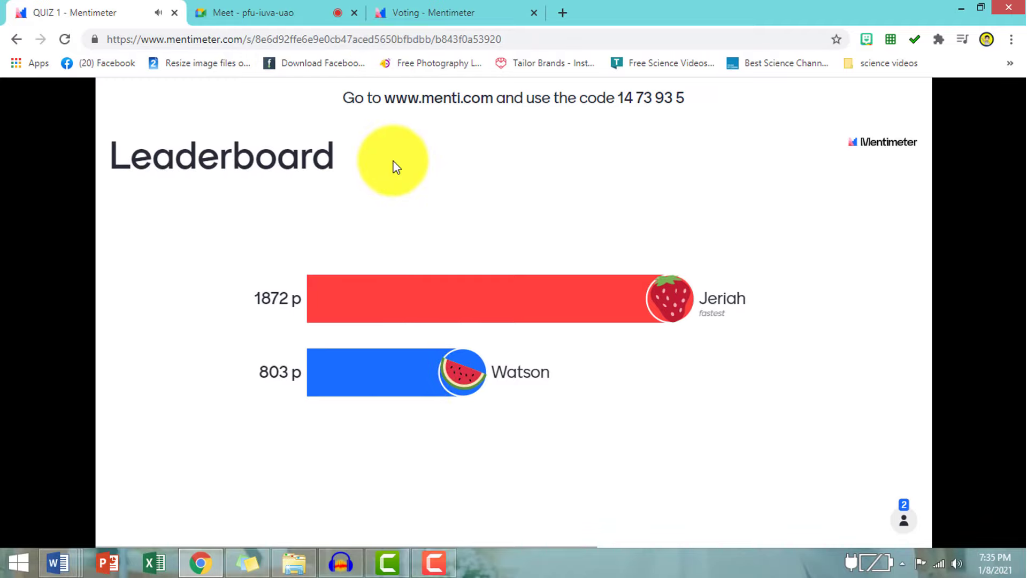
key("Right")
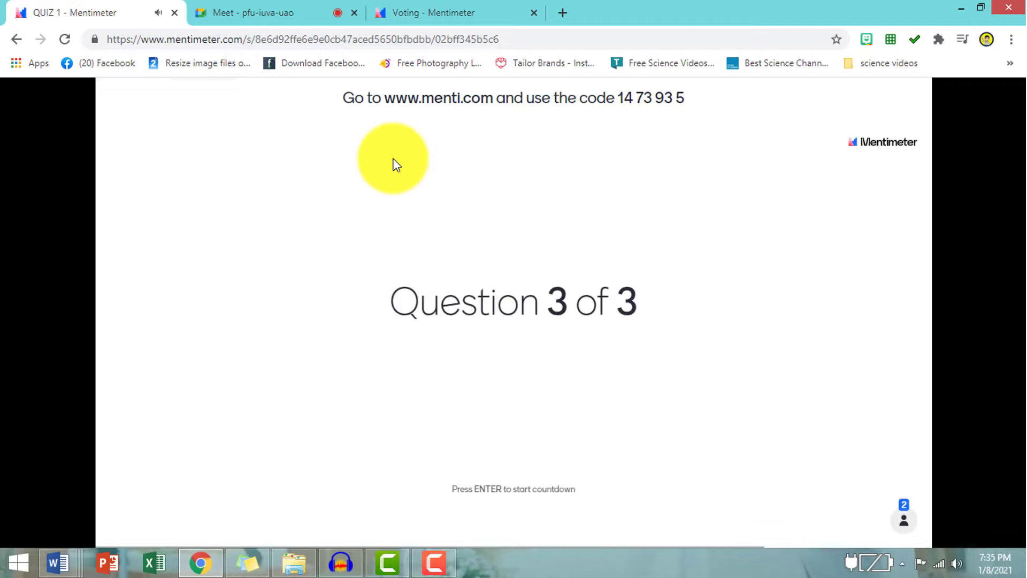
Start the countdown for question 3 and answer Kuala Lumpur for Malaysia's capital on the voting page.
key("Return")
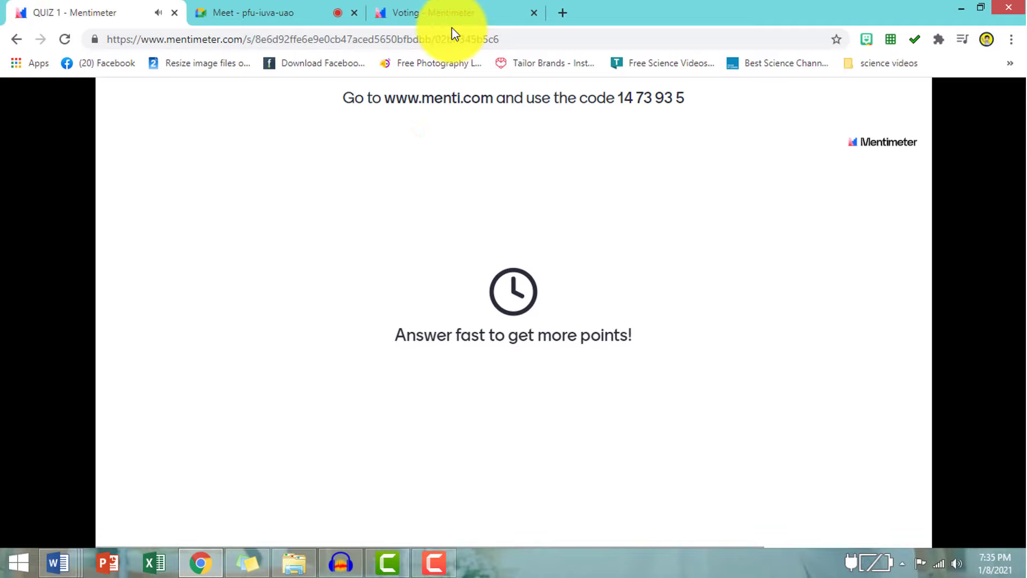
left_click(470, 12)
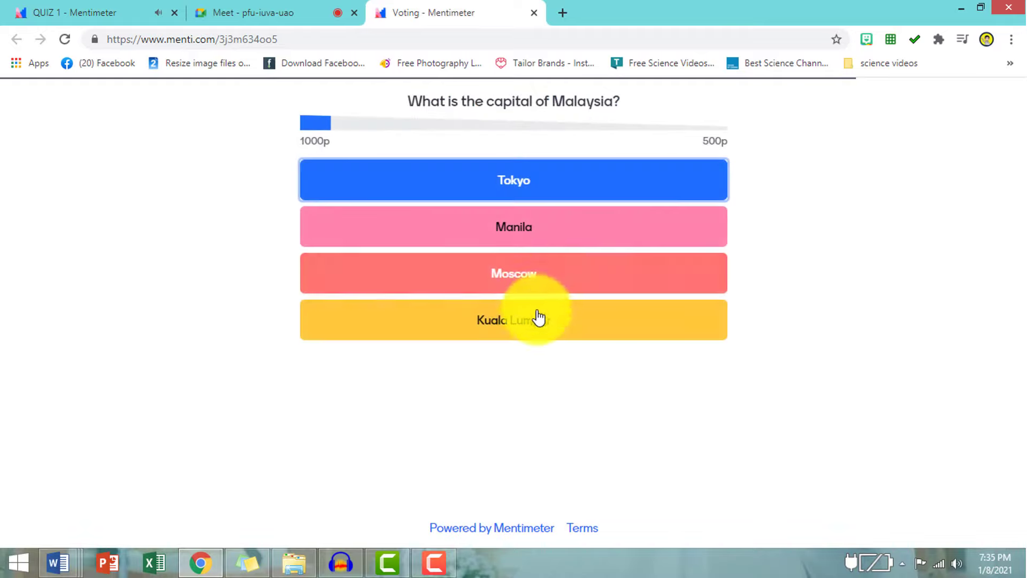
left_click(533, 318)
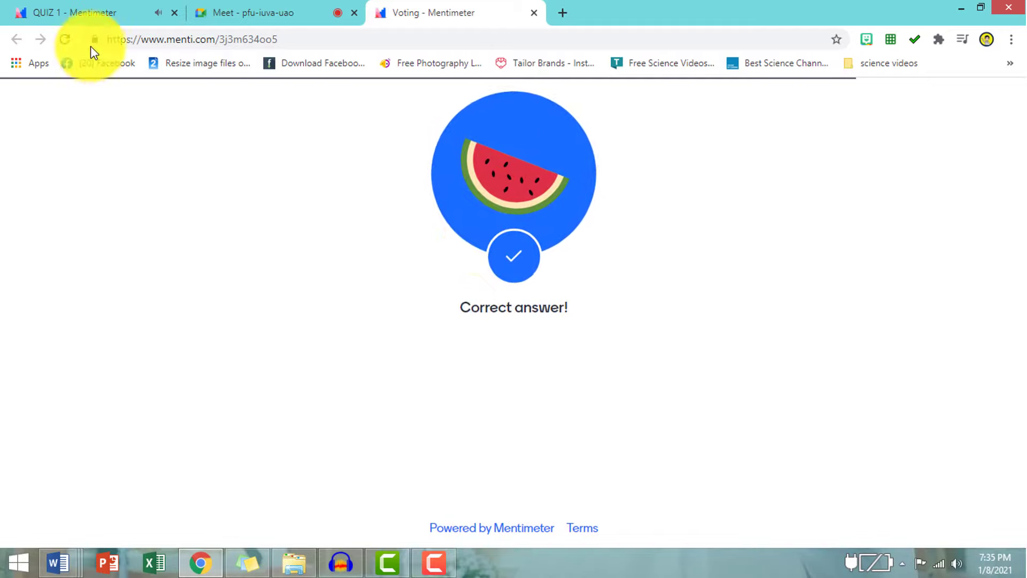
Return to the presentation to view the results of the Malaysia question.
left_click(91, 12)
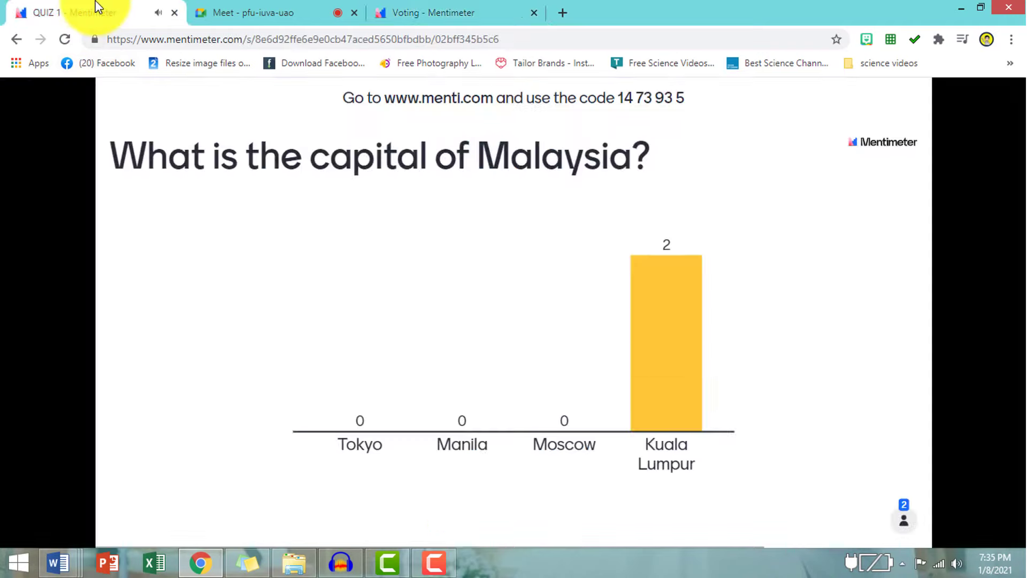
left_click(635, 314)
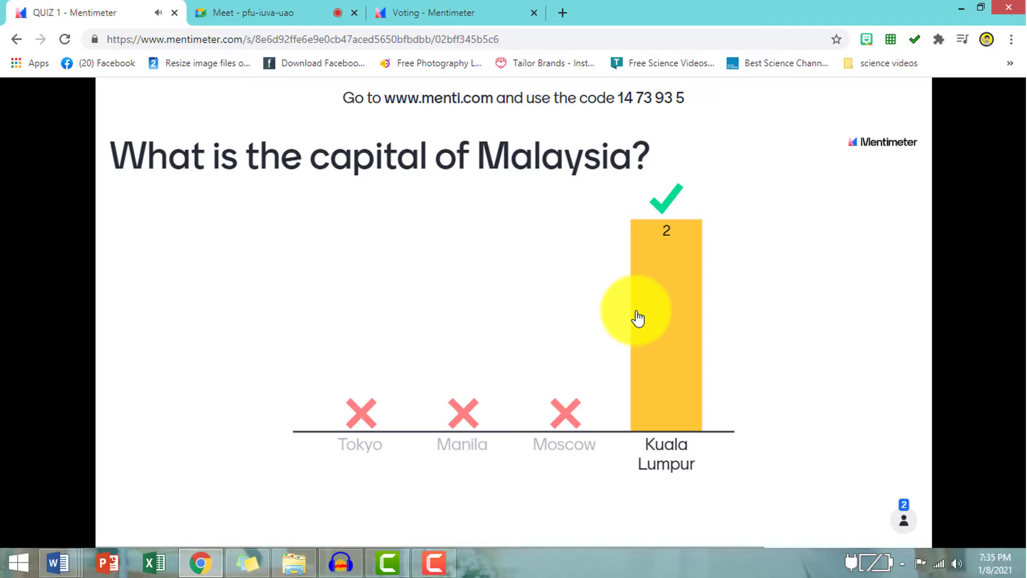
left_click(637, 318)
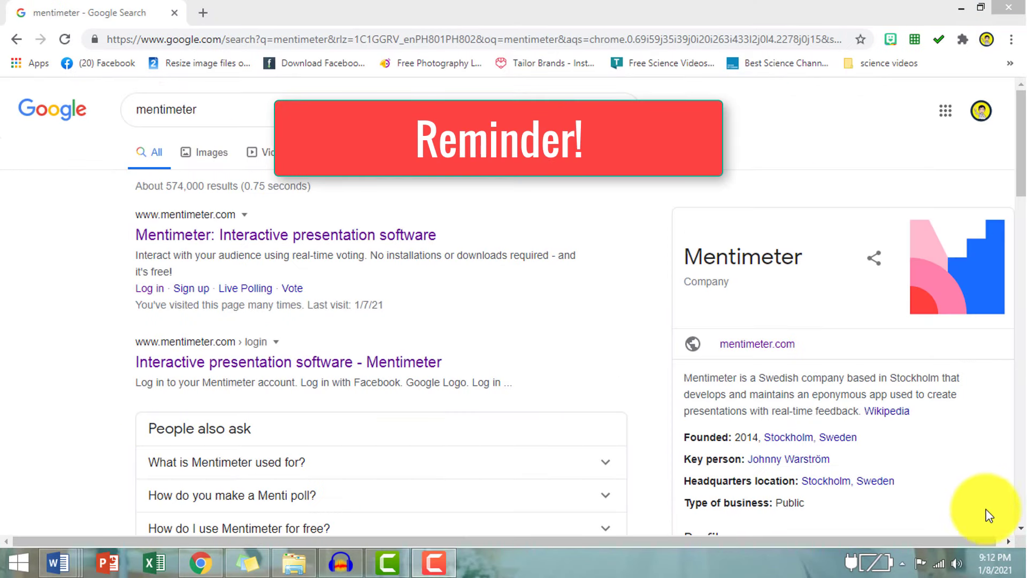
Open the Mentimeter website from the search results and open QUIZ 1 from the saved presentations.
left_click(360, 236)
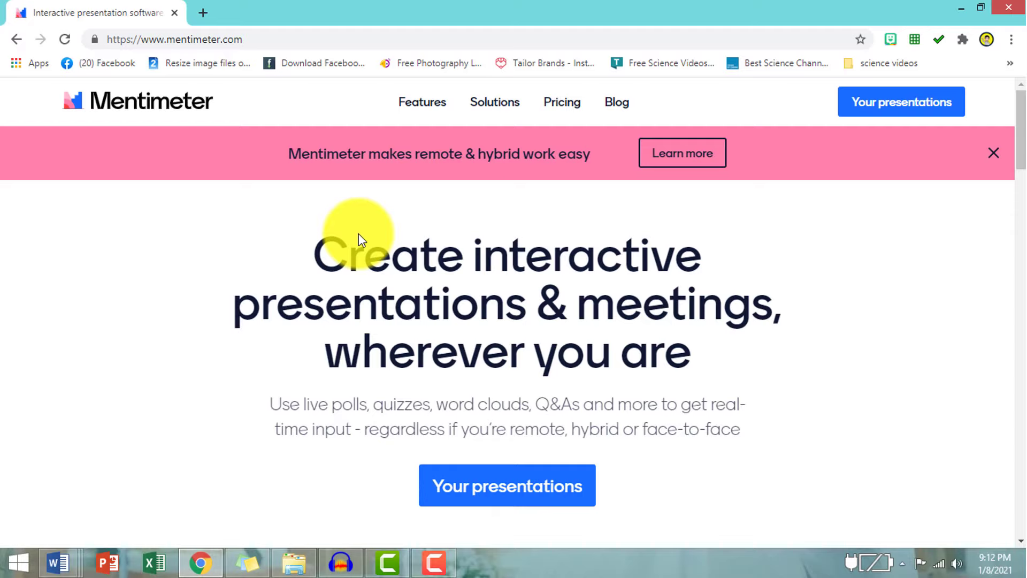
left_click(890, 113)
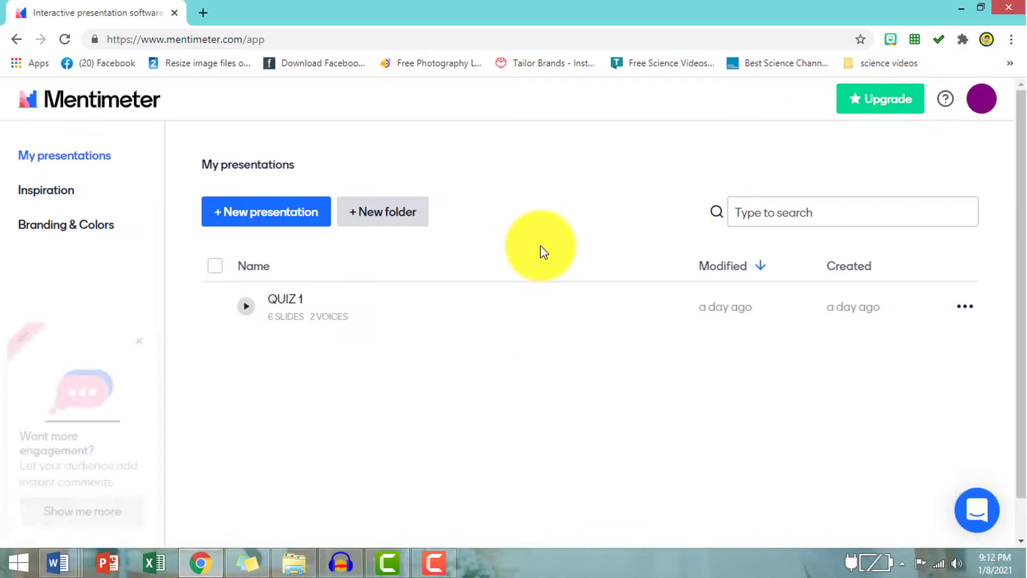
left_click(286, 309)
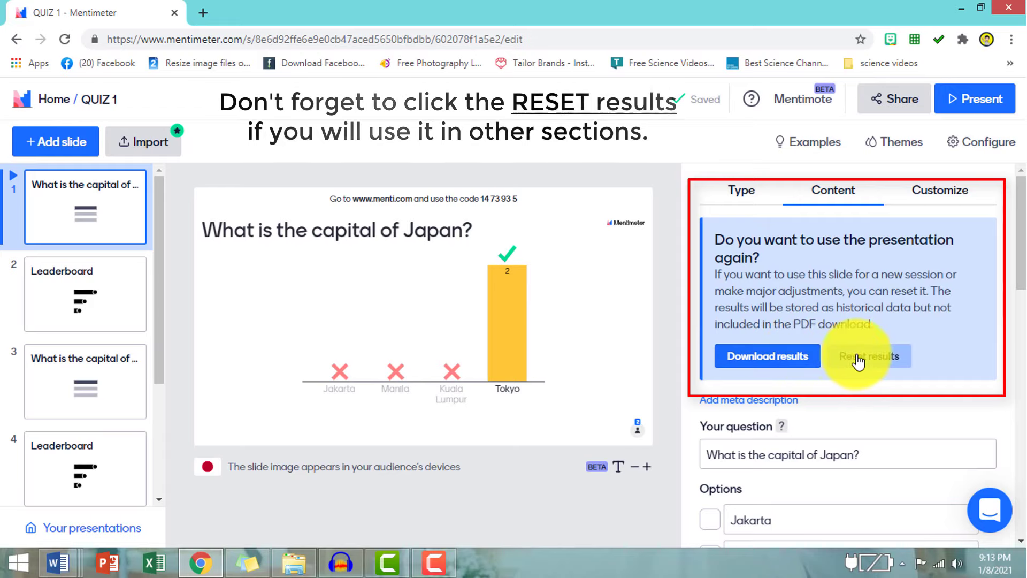
Reset the quiz results for all slides so the presentation can be reused with another audience.
left_click(884, 361)
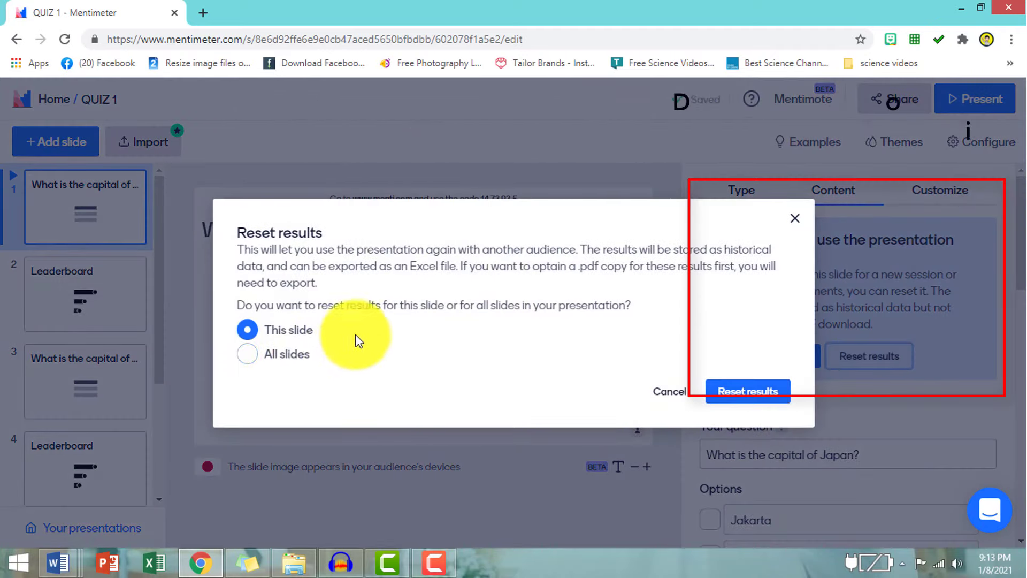
left_click(248, 355)
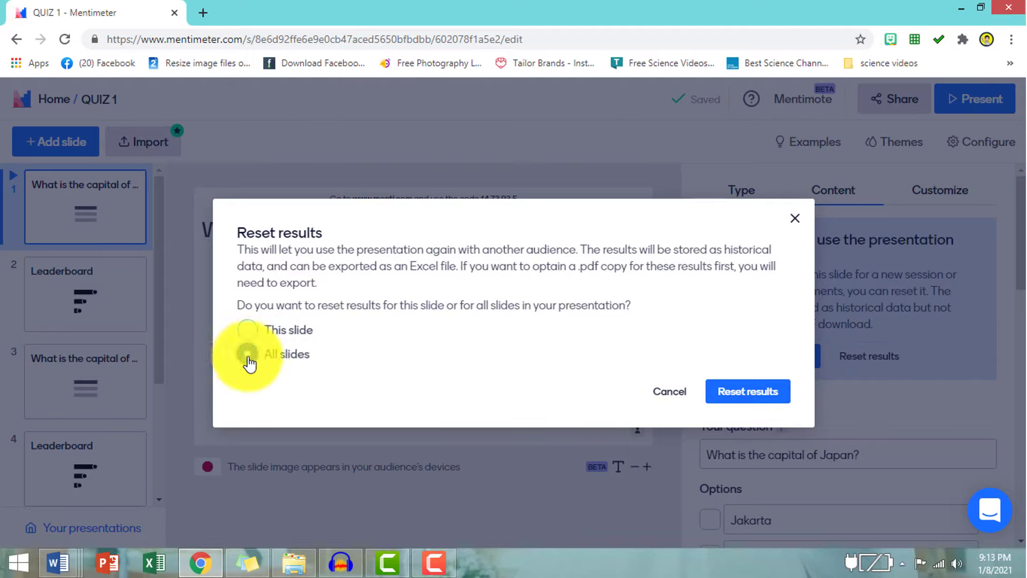
left_click(742, 396)
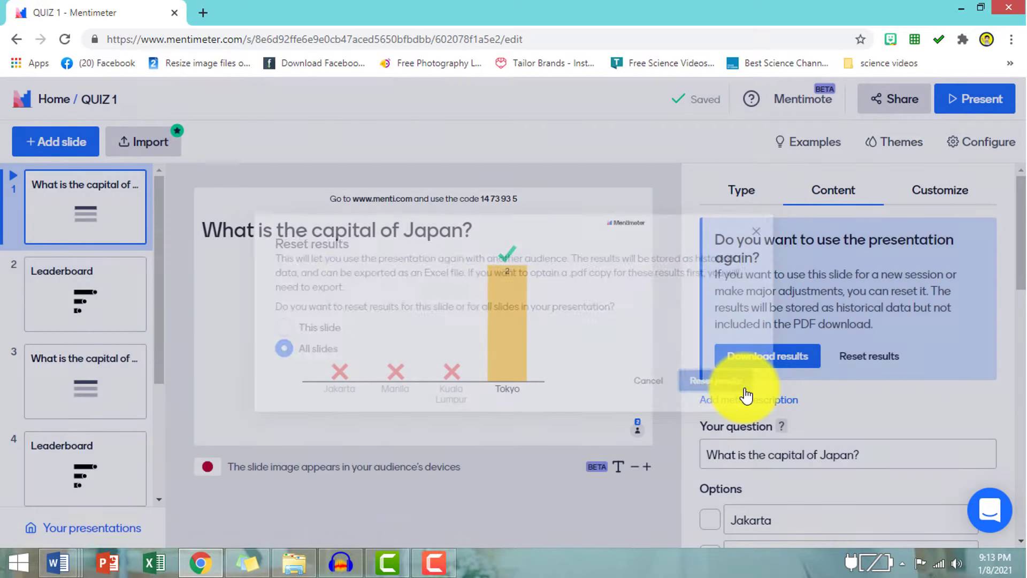